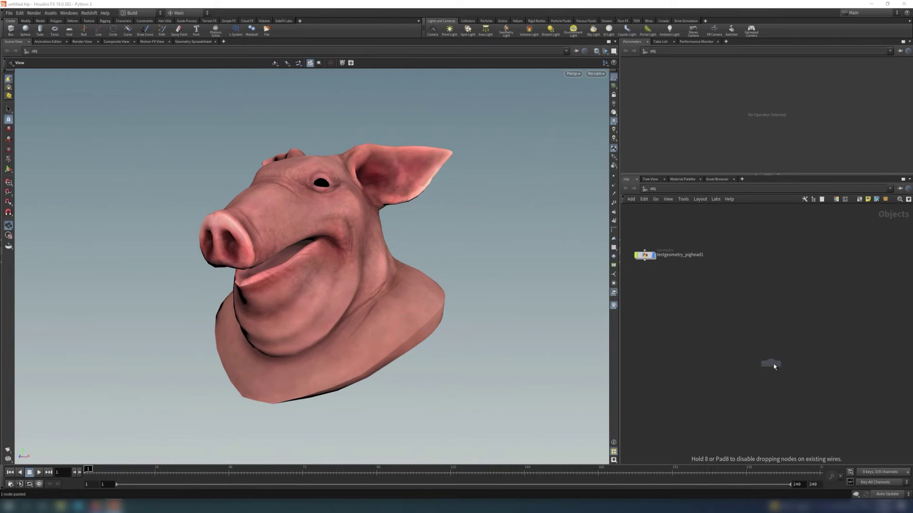
# Step: Place cam1 and add null1 level with the pig head node
pyautogui.click(774, 398)
pyautogui.press('Tab')
pyautogui.write('nul')
pyautogui.press('Return')
pyautogui.click(784, 343)
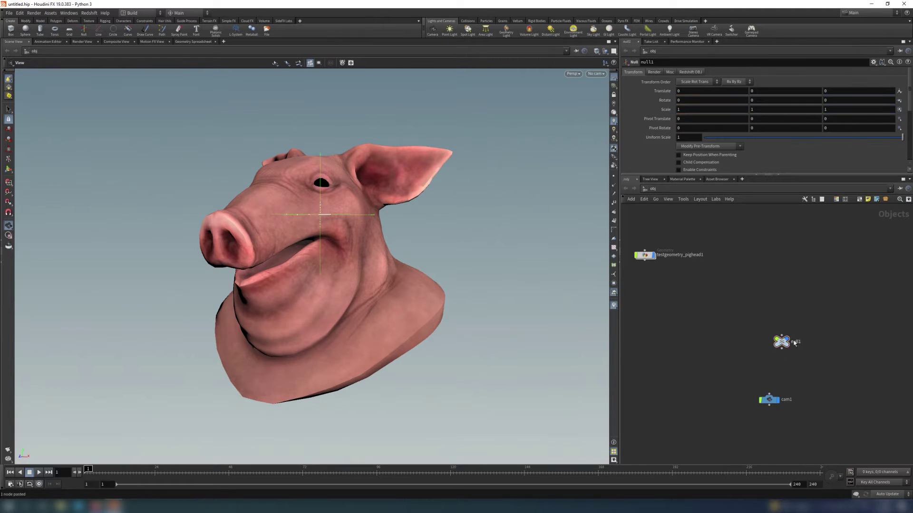
pyautogui.moveTo(785, 344)
pyautogui.mouseDown()
pyautogui.moveTo(772, 258)
pyautogui.moveTo(774, 280)
pyautogui.mouseUp()
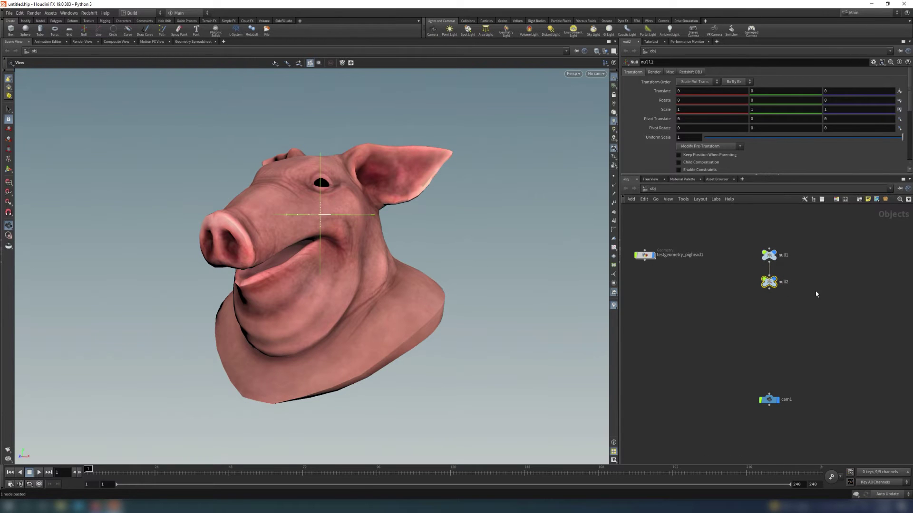
# Step: Add null2 through null6 below null1, wiring each into the next and null6 into cam1
pyautogui.moveTo(771, 284)
pyautogui.keyDown('alt'); pyautogui.mouseDown()
pyautogui.moveTo(806, 292)
pyautogui.moveTo(769, 316)
pyautogui.moveTo(799, 339)
pyautogui.moveTo(768, 350)
pyautogui.moveTo(790, 363)
pyautogui.moveTo(769, 373)
pyautogui.mouseUp(); pyautogui.keyUp('alt')
pyautogui.click(804, 286)
pyautogui.click(770, 289)
pyautogui.click(769, 323)
pyautogui.click(769, 343)
pyautogui.click(769, 367)
pyautogui.click(769, 366)
pyautogui.moveTo(771, 401); pyautogui.dragTo(770, 412)
pyautogui.moveTo(769, 372)
pyautogui.keyDown('alt'); pyautogui.mouseDown()
pyautogui.moveTo(793, 387)
pyautogui.moveTo(769, 394)
pyautogui.mouseUp(); pyautogui.keyUp('alt')
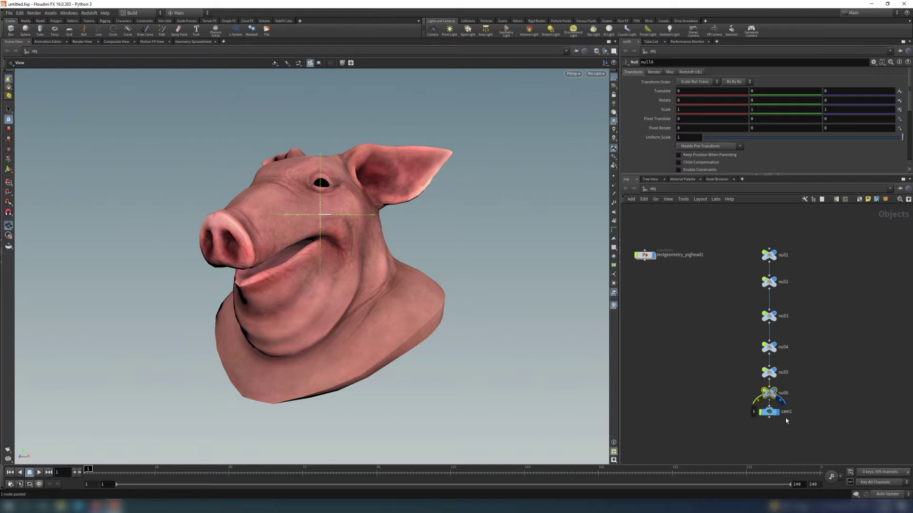
# Step: Lay out the network and rename null1–null3 to camRig, yRot and yPoz
pyautogui.press('l')
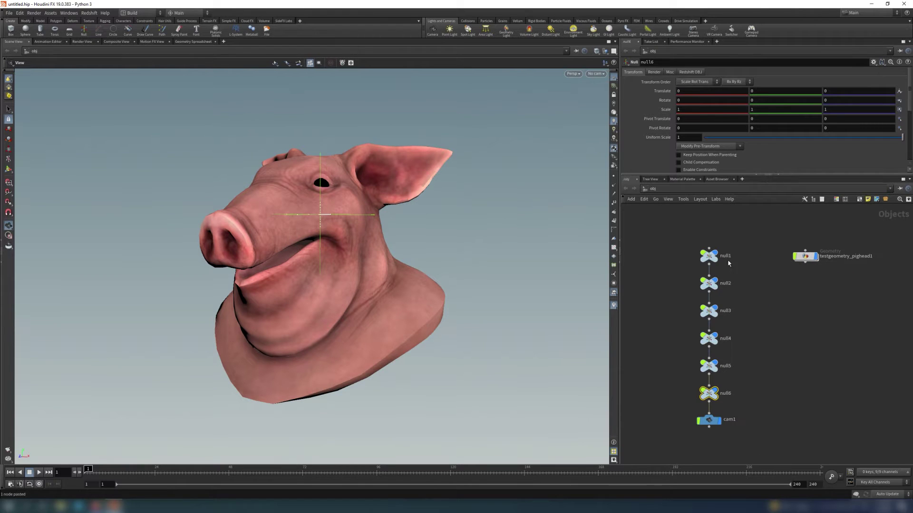
pyautogui.doubleClick(726, 256)
pyautogui.press('Return')
pyautogui.doubleClick(726, 284)
pyautogui.write('yRot')
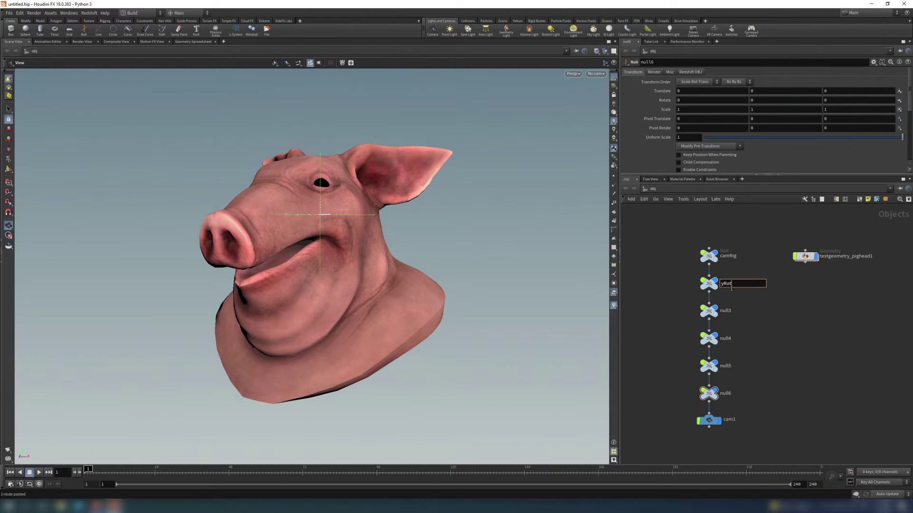
pyautogui.press('Return')
pyautogui.doubleClick(726, 311)
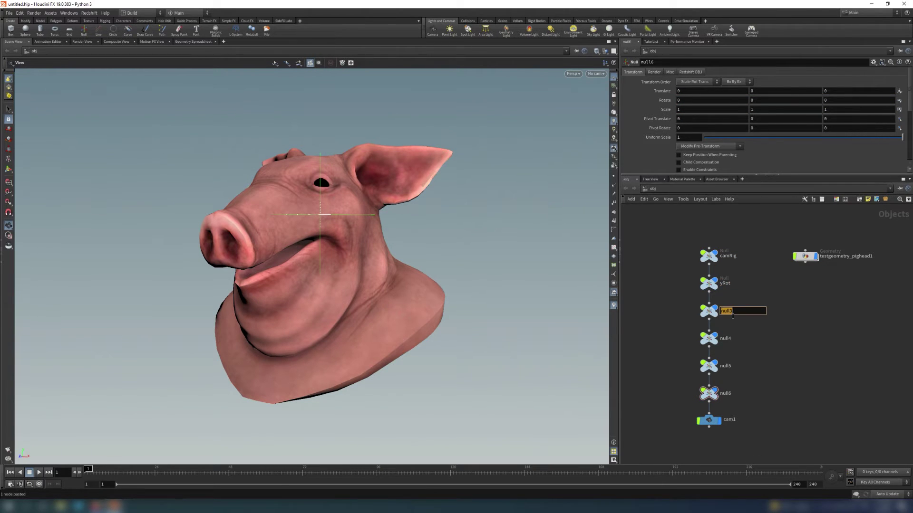
pyautogui.write('yPoz')
pyautogui.write('s')
pyautogui.press('Return')
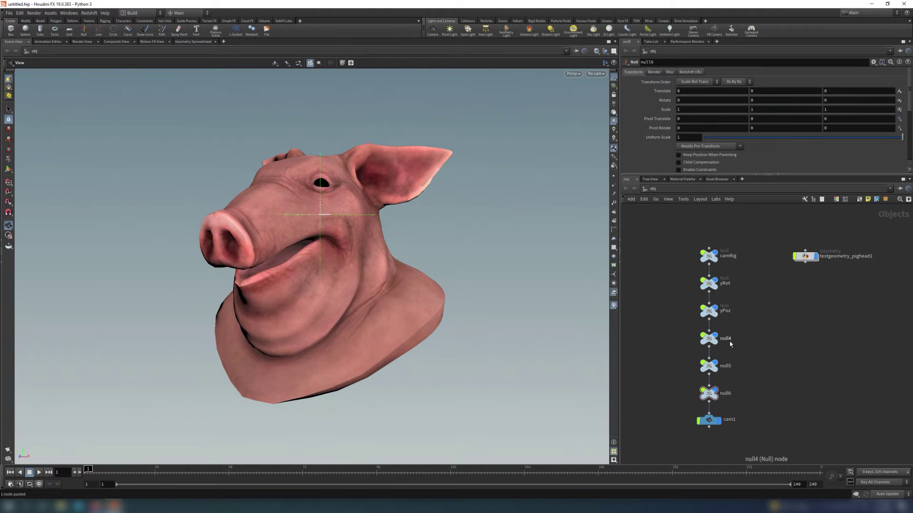
# Step: Rename null4–null6 to zoom, zPoz and zRot
pyautogui.doubleClick(726, 338)
pyautogui.press('Return')
pyautogui.doubleClick(725, 366)
pyautogui.write('zPoz')
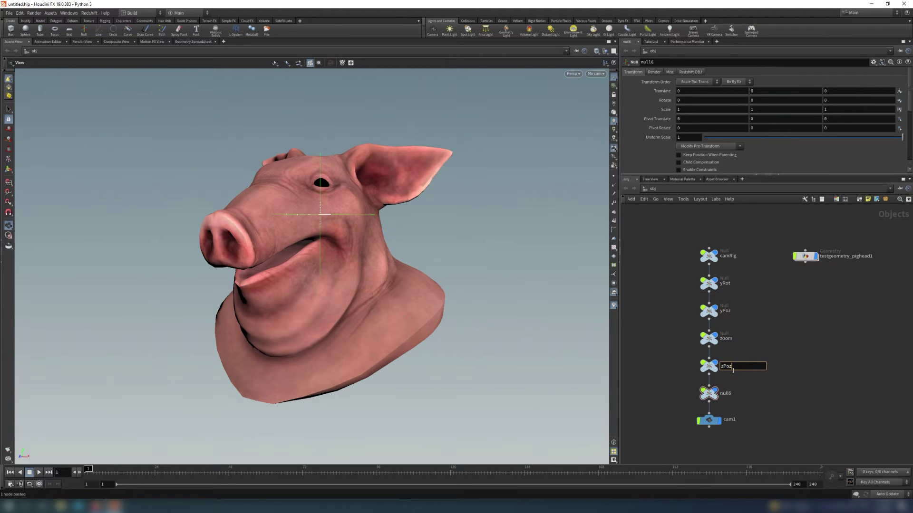
pyautogui.press('Return')
pyautogui.doubleClick(727, 392)
pyautogui.write('zRot')
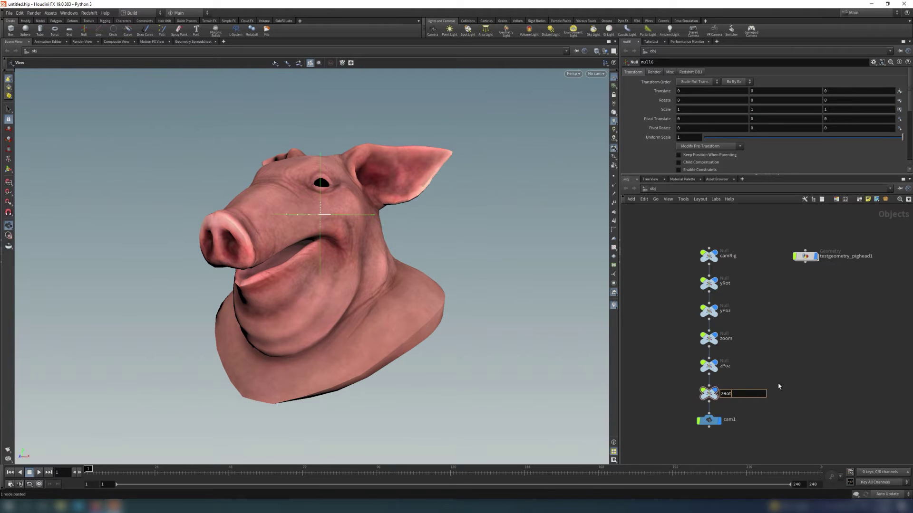
pyautogui.press('Return')
# Step: Add a null named focus wired under camRig and move testgeometry_pighead1 beneath it
pyautogui.click(652, 278)
pyautogui.doubleClick(665, 275)
pyautogui.write('focus')
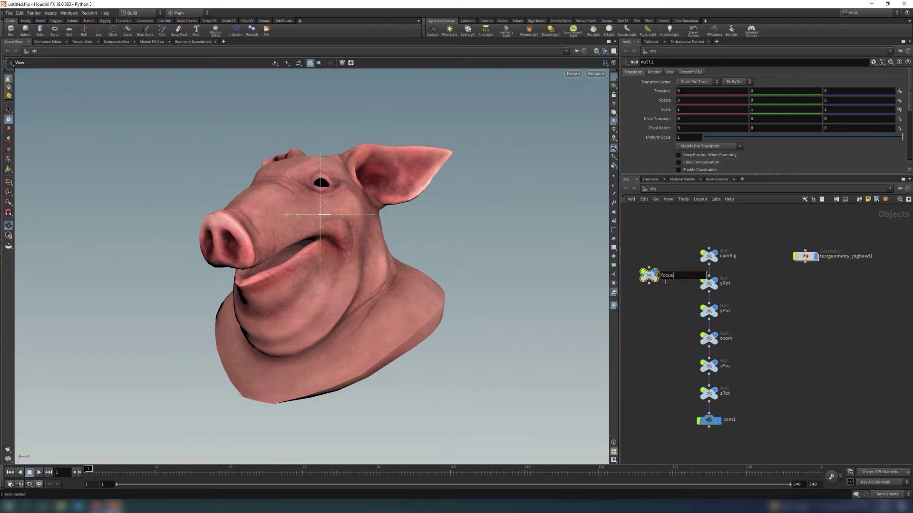
pyautogui.press('Return')
pyautogui.click(648, 269)
pyautogui.moveTo(648, 275); pyautogui.dragTo(661, 287)
pyautogui.moveTo(804, 255); pyautogui.dragTo(662, 320)
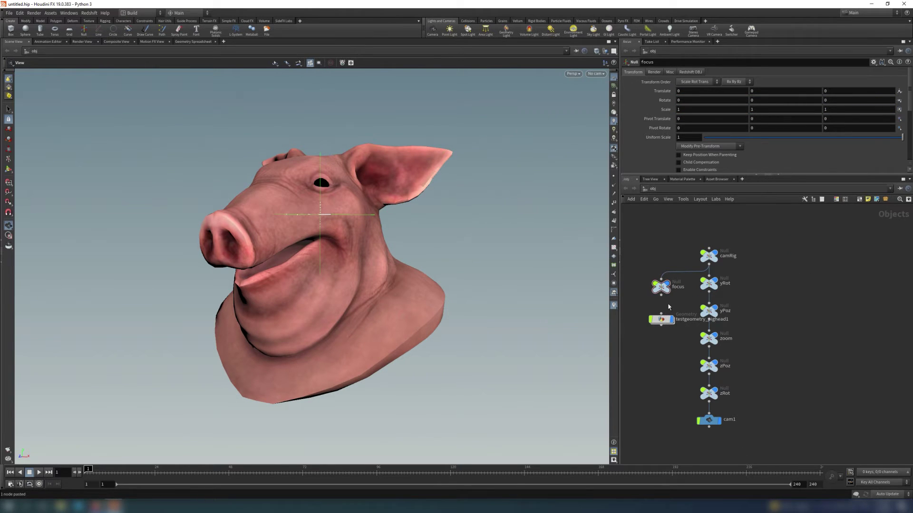
# Step: Inside cam1, add a constraints network with a Look At constraint below getworldspace
pyautogui.doubleClick(709, 420)
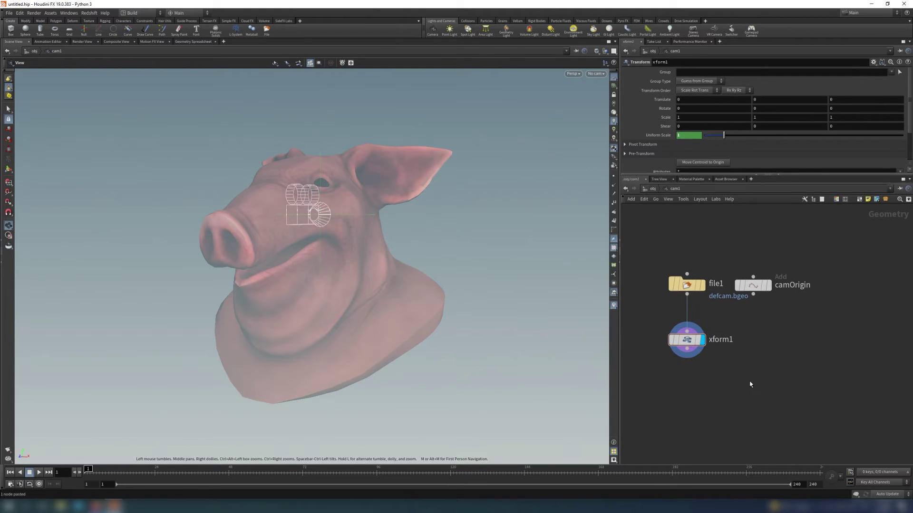
pyautogui.press('Tab')
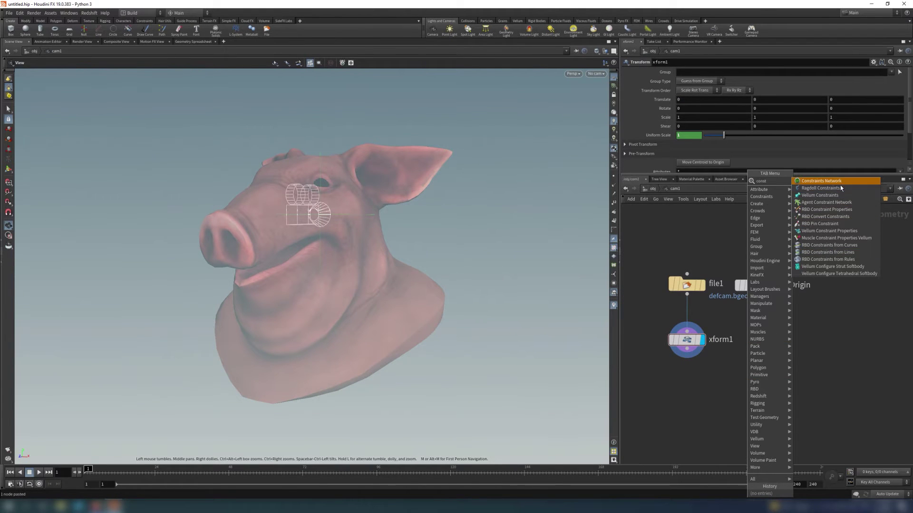
pyautogui.click(836, 180)
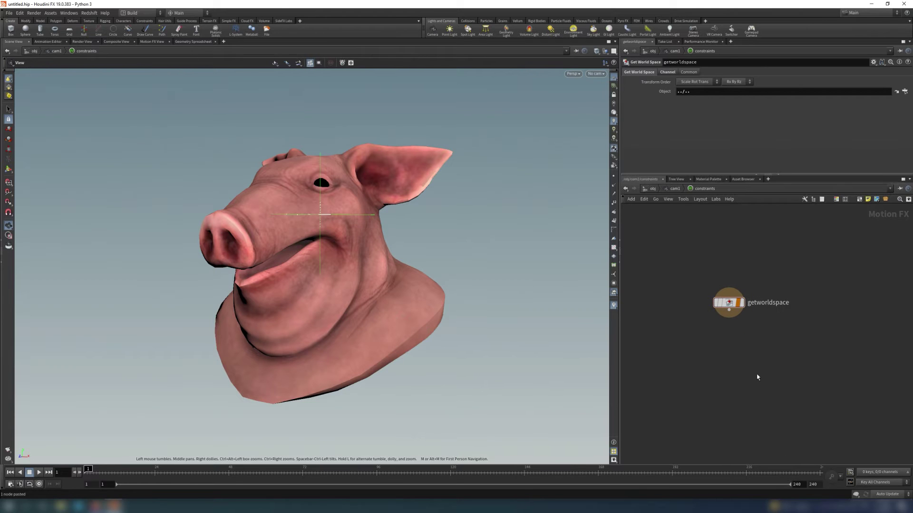
pyautogui.press('Tab')
pyautogui.write('loo')
pyautogui.click(815, 345)
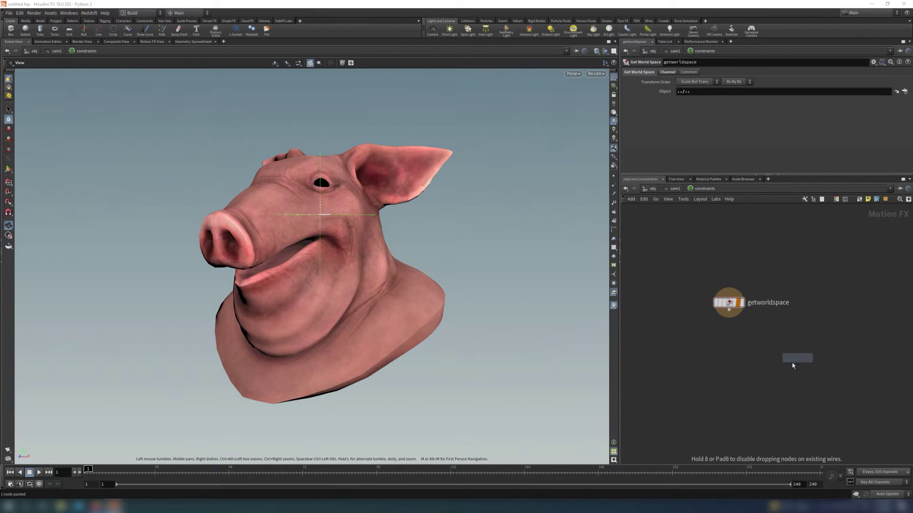
pyautogui.click(779, 367)
pyautogui.moveTo(778, 368); pyautogui.dragTo(741, 376)
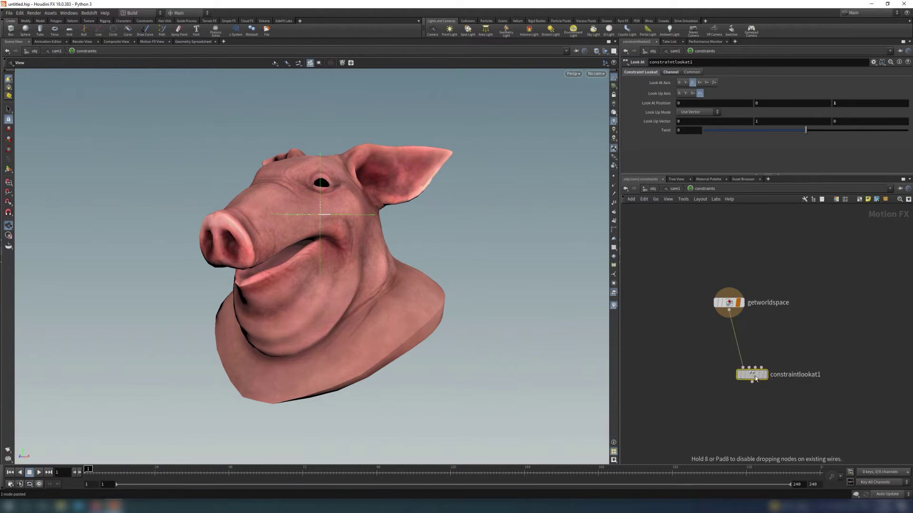
# Step: Add an Object constraint feeding the Look At output, targeting /obj/focus
pyautogui.press('Tab')
pyautogui.write('ob')
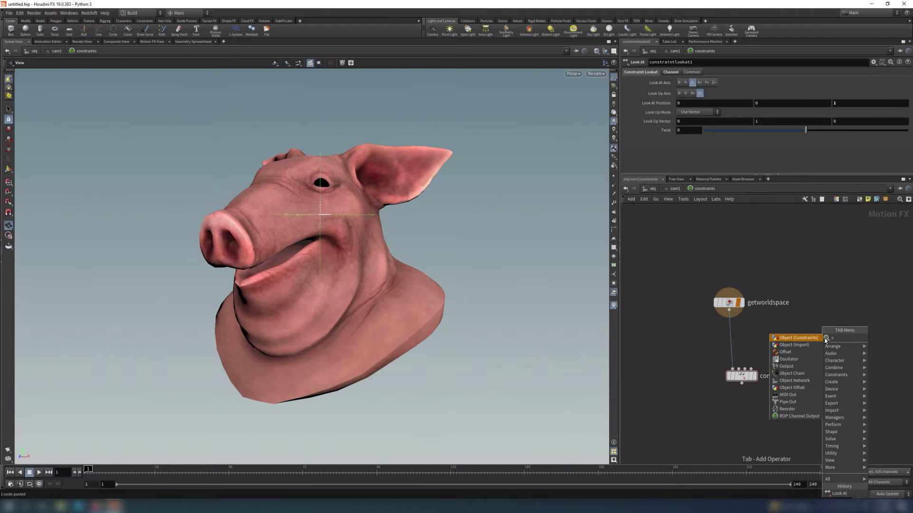
pyautogui.click(799, 338)
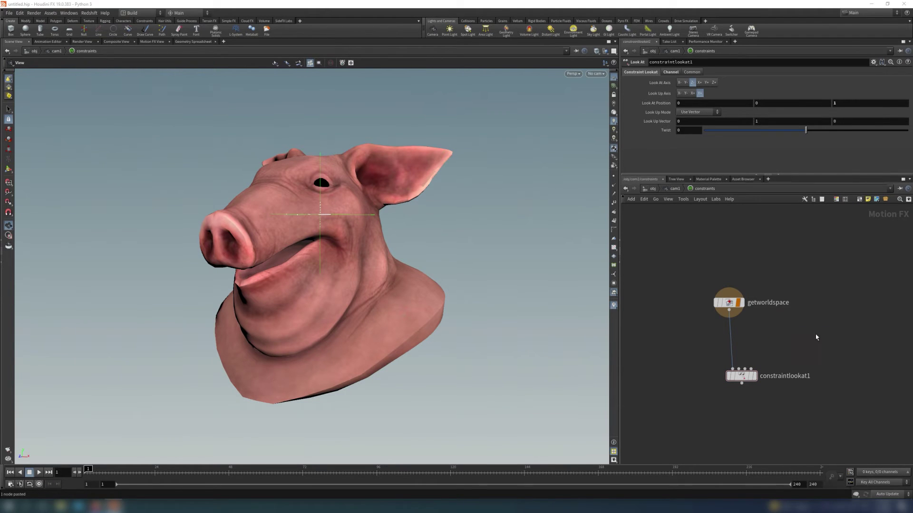
pyautogui.click(806, 312)
pyautogui.moveTo(806, 319); pyautogui.dragTo(753, 369)
pyautogui.click(758, 392)
pyautogui.click(907, 93)
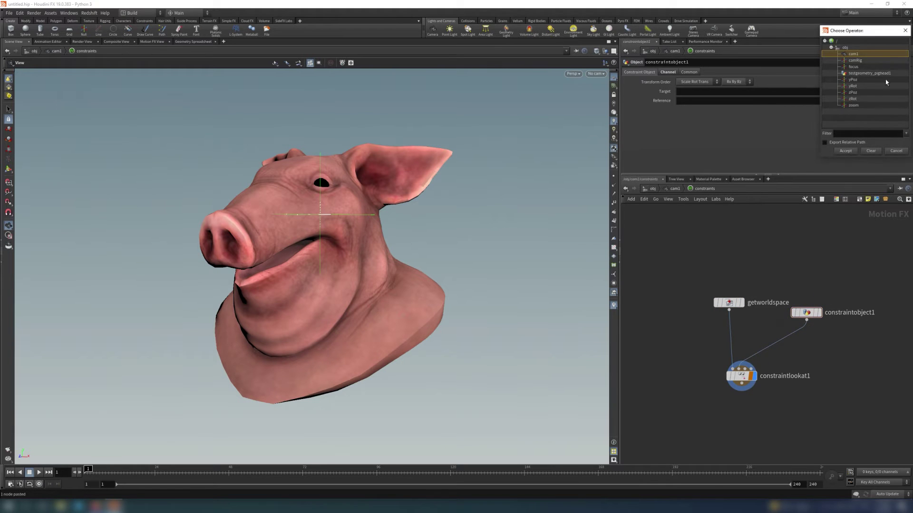
pyautogui.doubleClick(859, 67)
# Step: Look through cam1 and set zPoz's Translate Z to 10 to frame the pig head
pyautogui.click(652, 188)
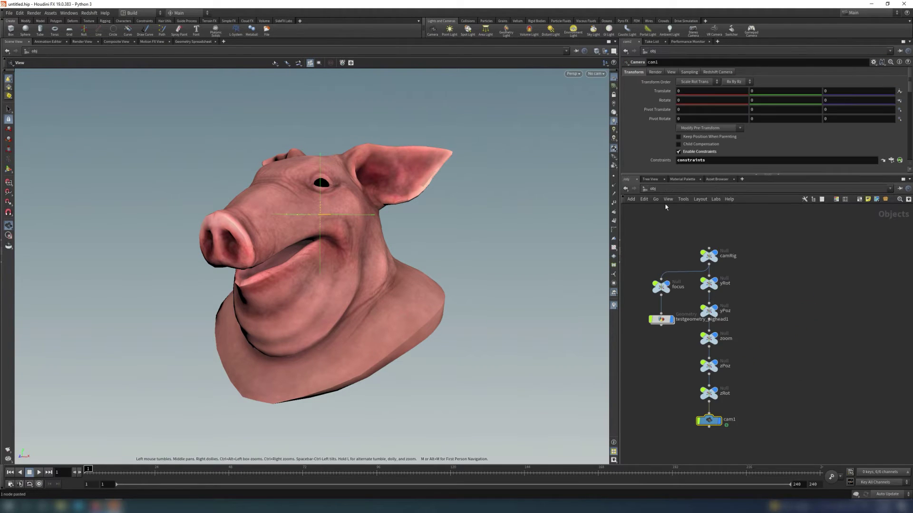
pyautogui.moveTo(697, 286); pyautogui.dragTo(770, 382, button='middle')
pyautogui.click(596, 74)
pyautogui.click(620, 108)
pyautogui.click(725, 361)
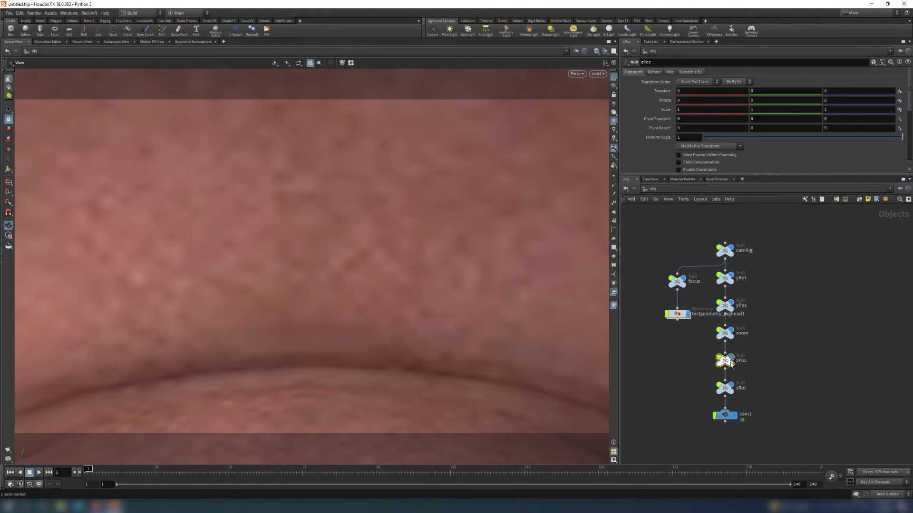
pyautogui.write('10')
pyautogui.press('Return')
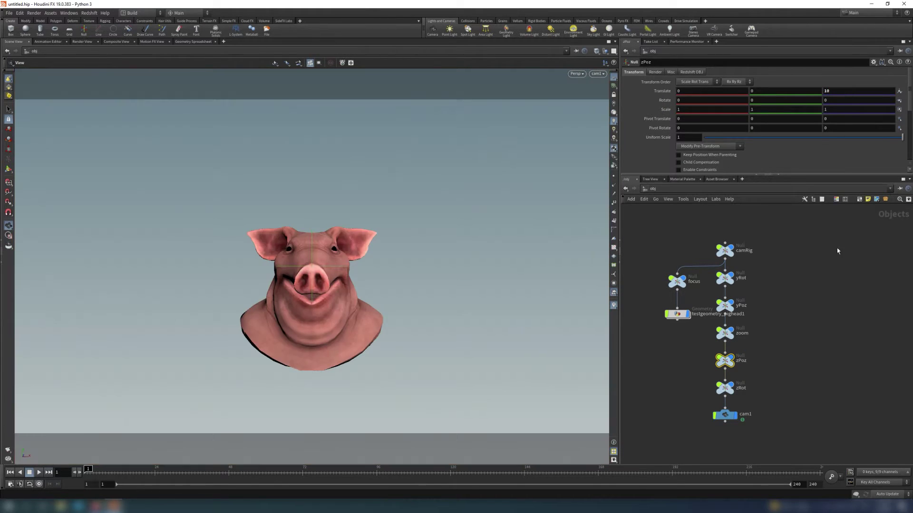
pyautogui.click(677, 281)
pyautogui.moveTo(728, 100); pyautogui.dragTo(722, 86, button='middle')
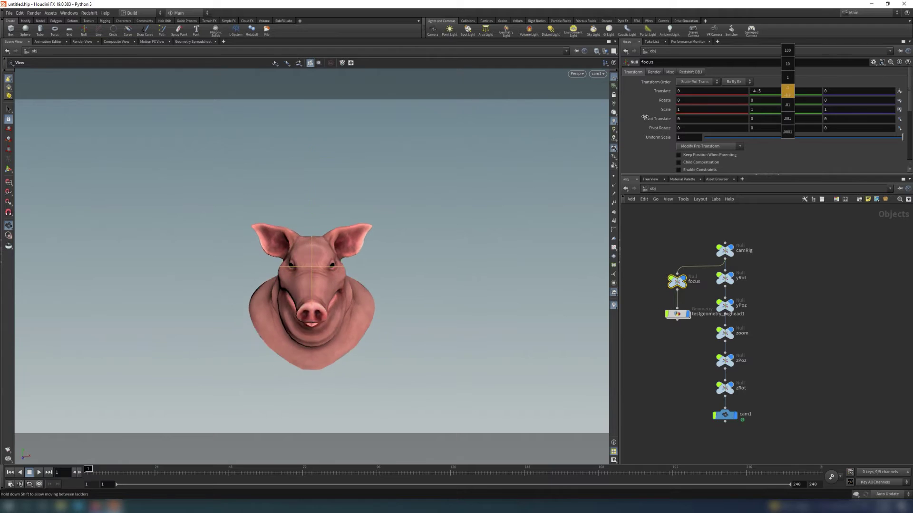
pyautogui.moveTo(784, 91)
pyautogui.mouseDown(button='middle')
pyautogui.moveTo(771, 77)
pyautogui.moveTo(787, 91)
pyautogui.mouseUp(button='middle')
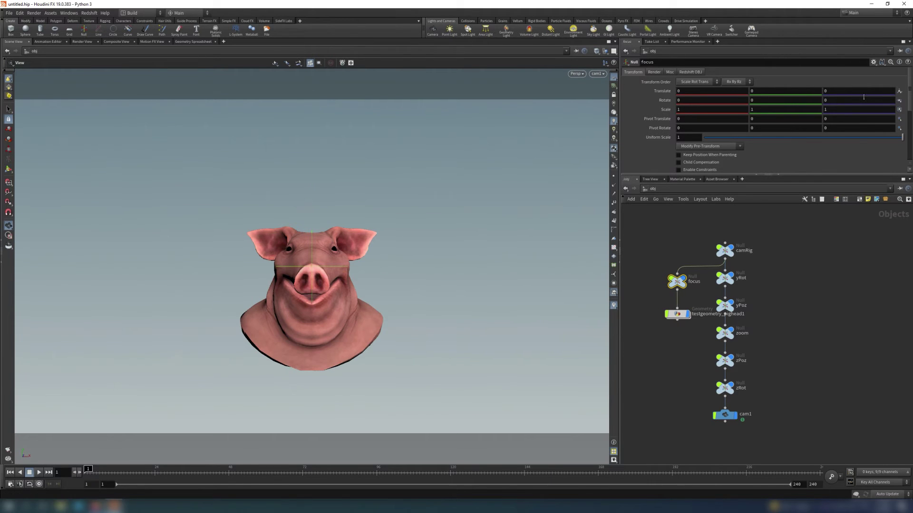
pyautogui.moveTo(863, 97)
pyautogui.mouseDown(button='middle')
pyautogui.moveTo(856, 86)
pyautogui.moveTo(855, 97)
pyautogui.mouseUp(button='middle')
pyautogui.click(725, 278)
pyautogui.moveTo(787, 100); pyautogui.dragTo(787, 101, button='middle')
pyautogui.click(725, 305)
pyautogui.moveTo(766, 100); pyautogui.dragTo(777, 100, button='middle')
pyautogui.hotkey('ctrl', 'z')
pyautogui.click(725, 360)
pyautogui.moveTo(849, 92); pyautogui.dragTo(855, 91, button='middle')
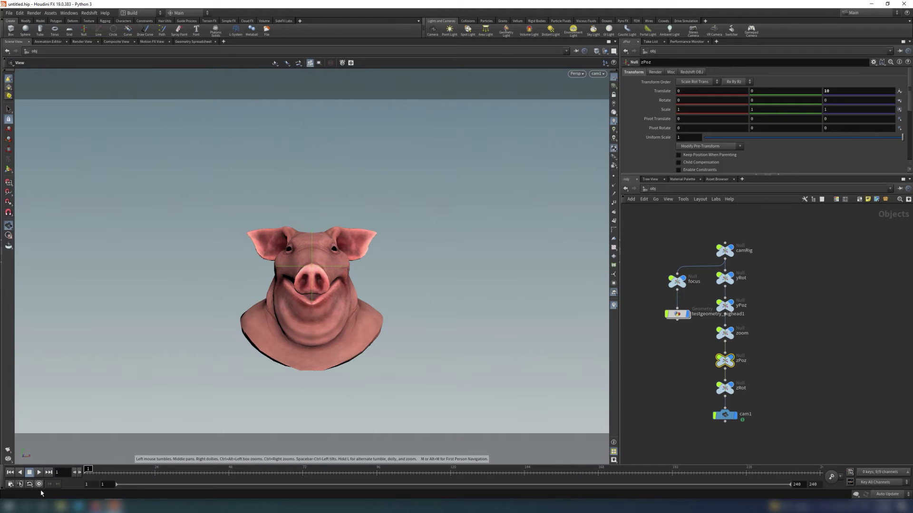
pyautogui.write('72')
# Step: End playback at frame 72; key zPoz Translate Z at 20 on frame 1, closer on frame 72
pyautogui.press('Return')
pyautogui.click(827, 91)
pyautogui.write('20')
pyautogui.press('Return')
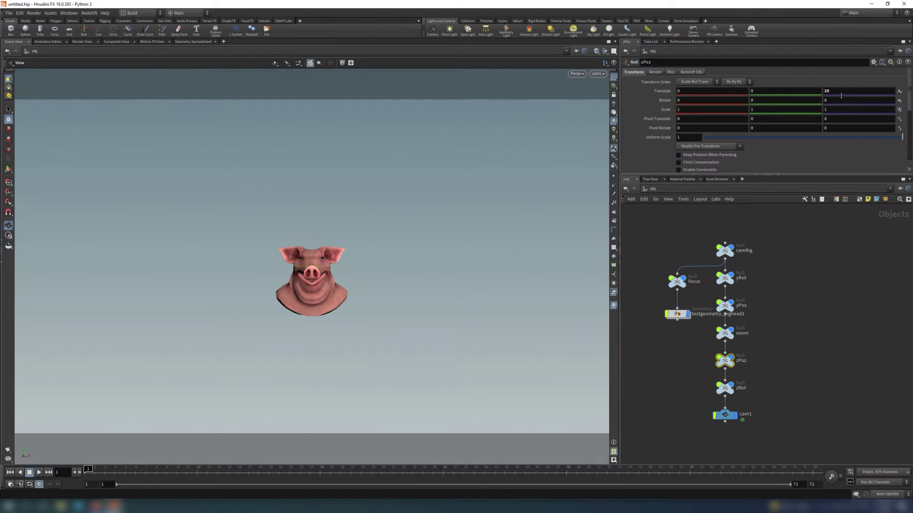
pyautogui.press('alt+click')
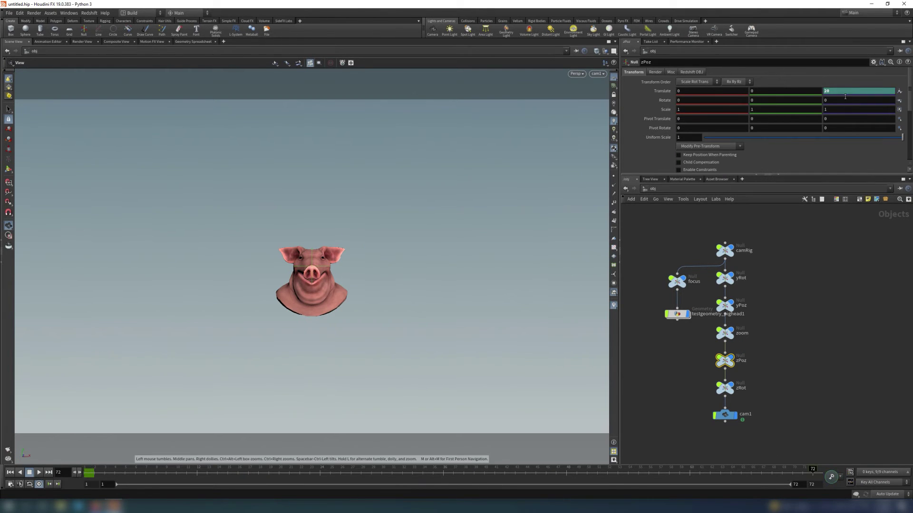
pyautogui.moveTo(845, 91)
pyautogui.mouseDown(button='middle')
pyautogui.moveTo(827, 92)
pyautogui.moveTo(846, 98)
pyautogui.mouseUp(button='middle')
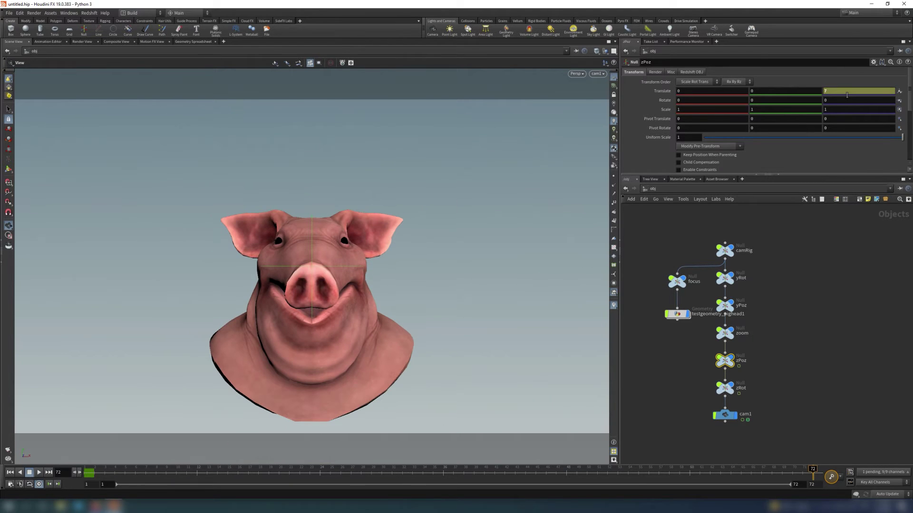
pyautogui.keyDown('alt'); pyautogui.click(846, 91); pyautogui.keyUp('alt')
# Step: Key yRot's Rotate Y at about -176 on frame 1, behind the pig head
pyautogui.hotkey('ctrl', 'Up')
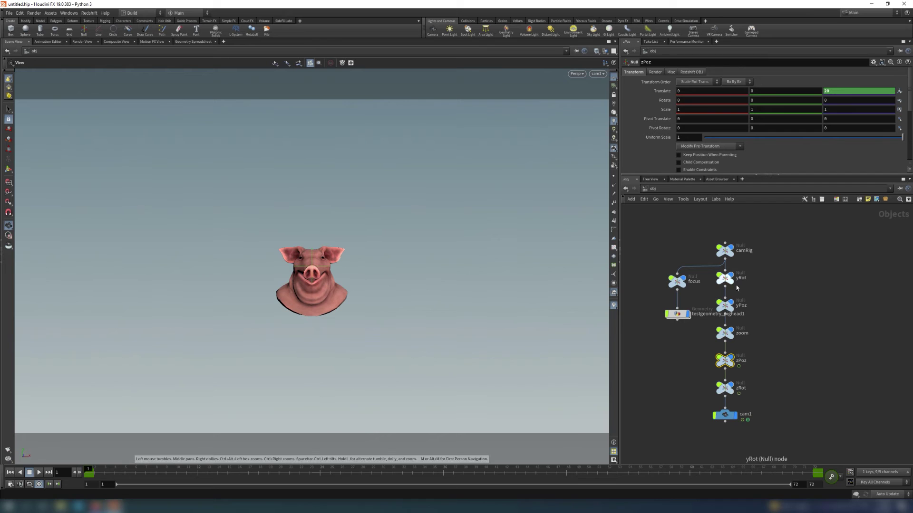
pyautogui.click(727, 278)
pyautogui.moveTo(765, 101); pyautogui.dragTo(755, 101, button='middle')
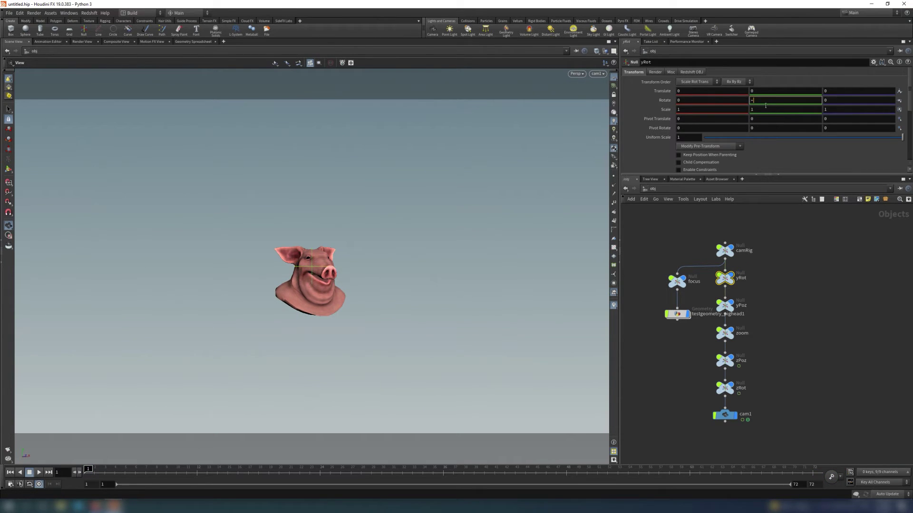
pyautogui.moveTo(765, 101); pyautogui.dragTo(757, 101, button='middle')
pyautogui.keyDown('alt'); pyautogui.click(756, 101); pyautogui.keyUp('alt')
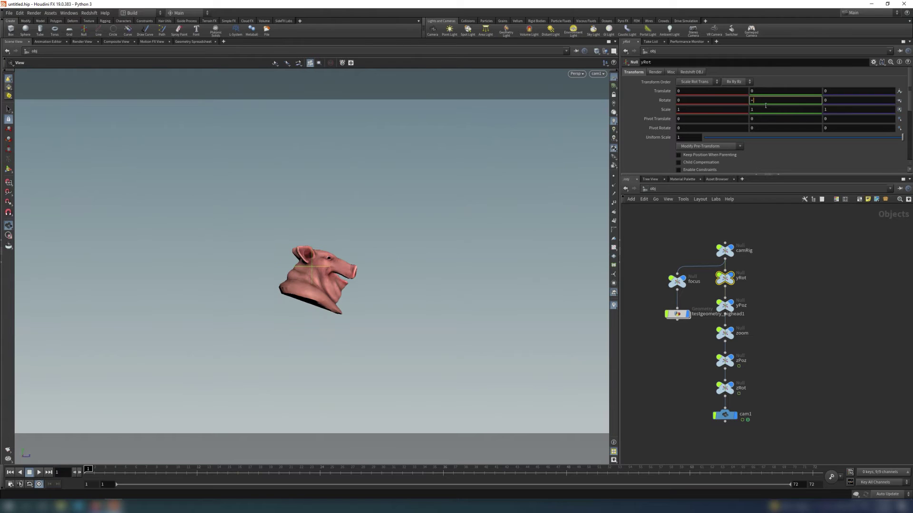
pyautogui.write('175')
pyautogui.press('Return')
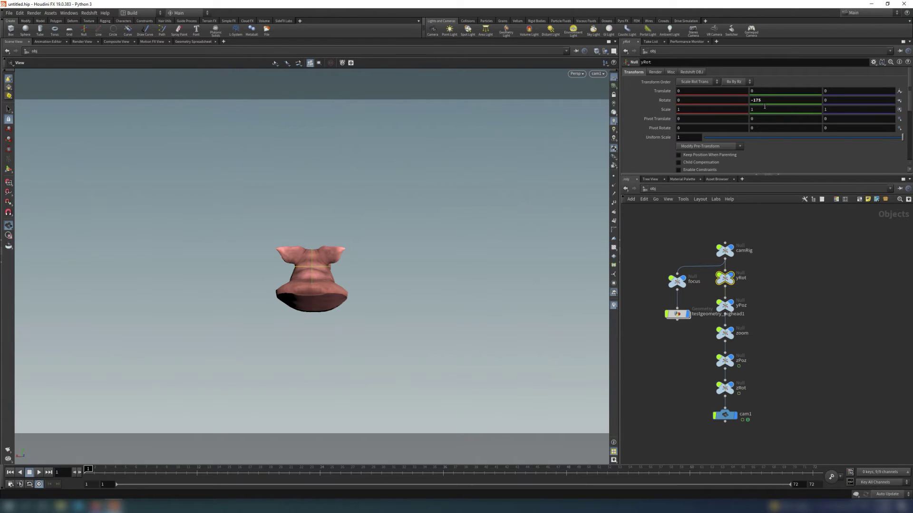
# Step: Key yRot's Rotate Y at about 35 on frame 72 for a three-quarter front view
pyautogui.click(48, 473)
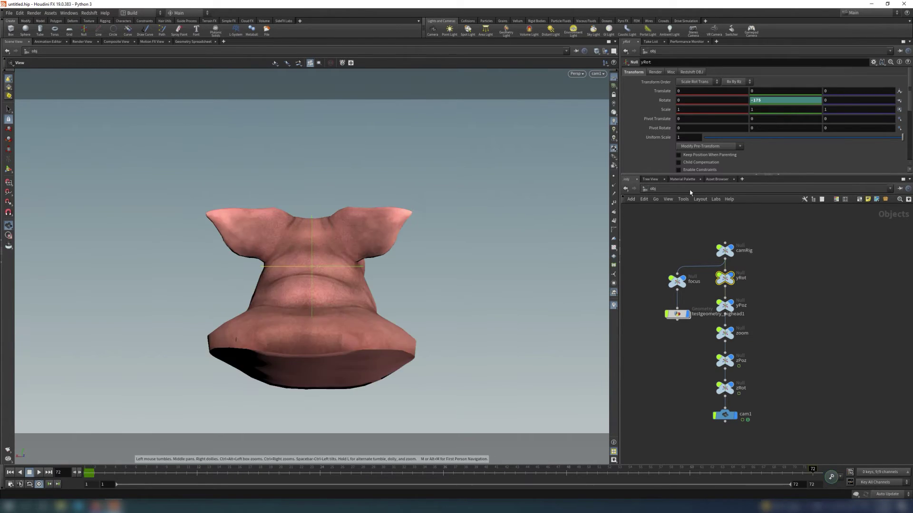
pyautogui.write('45')
pyautogui.press('Return')
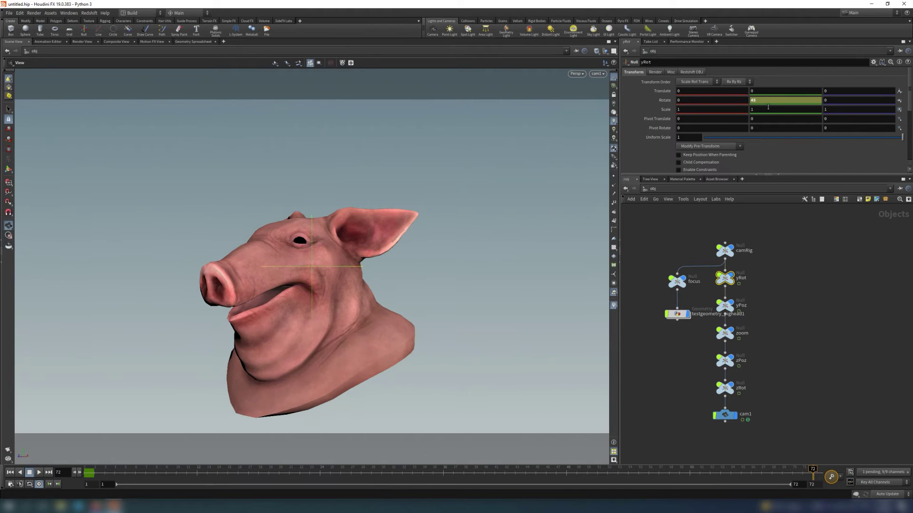
pyautogui.moveTo(767, 99); pyautogui.dragTo(768, 100)
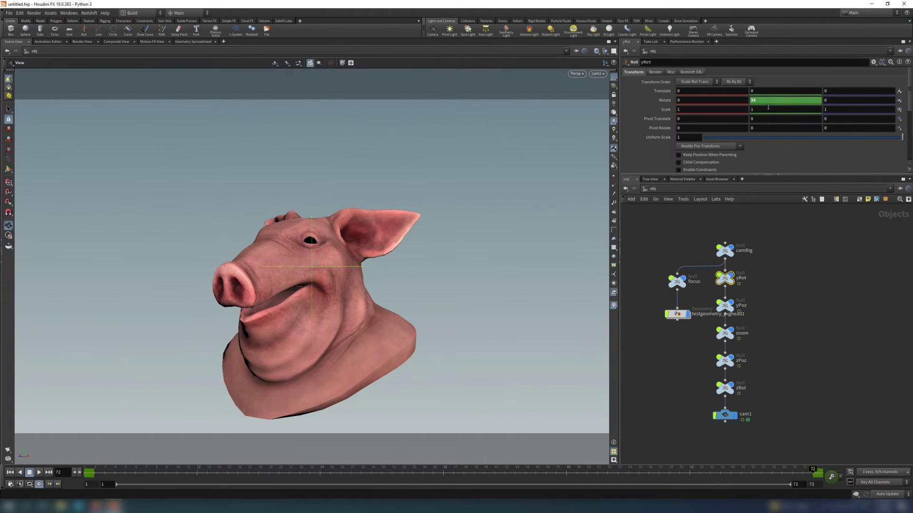
pyautogui.click(10, 472)
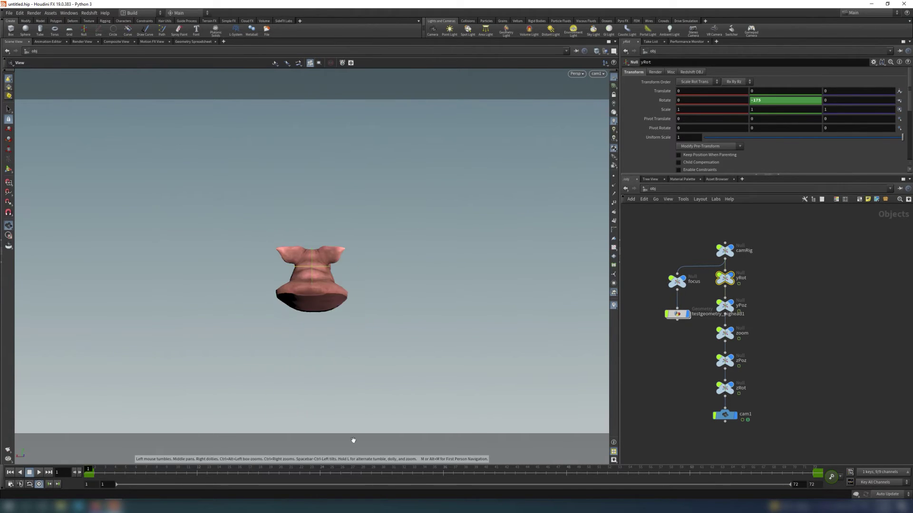
# Step: Key yPoz Translate Y at -5 on frame 1 and level with the head on frame 72
pyautogui.click(726, 307)
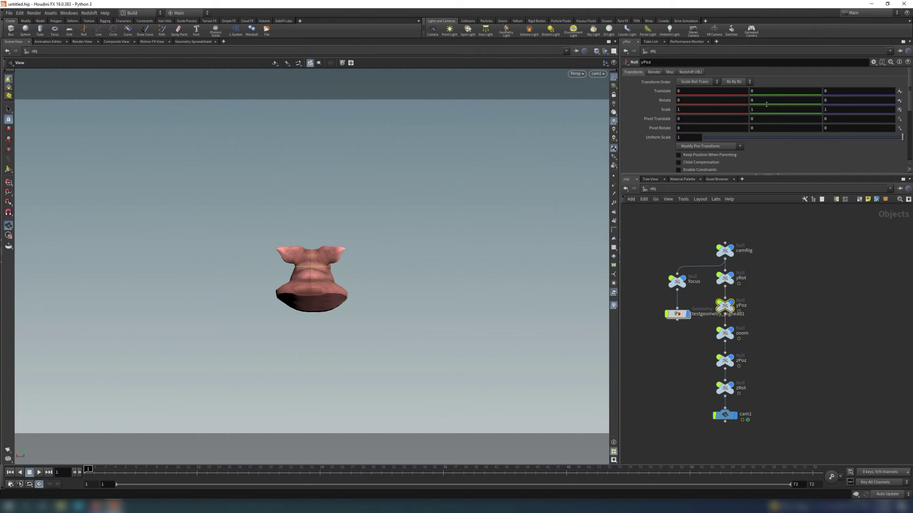
pyautogui.write('2')
pyautogui.press('Return')
pyautogui.press('Escape')
pyautogui.press('Return')
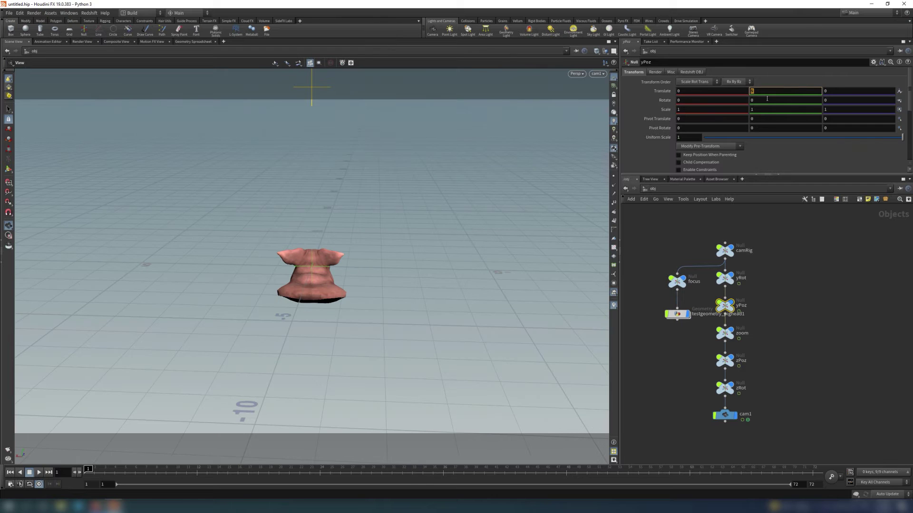
pyautogui.write('-5')
pyautogui.press('Return')
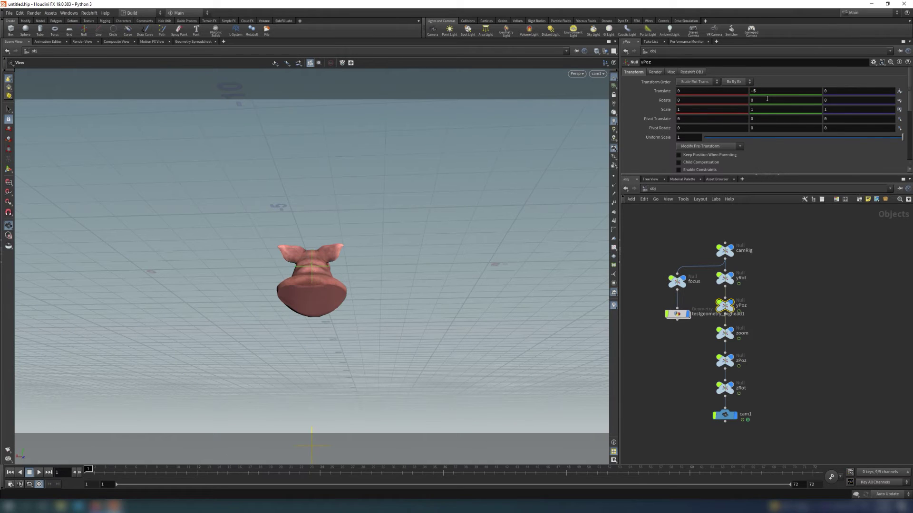
pyautogui.hotkey('ctrl', 'Up')
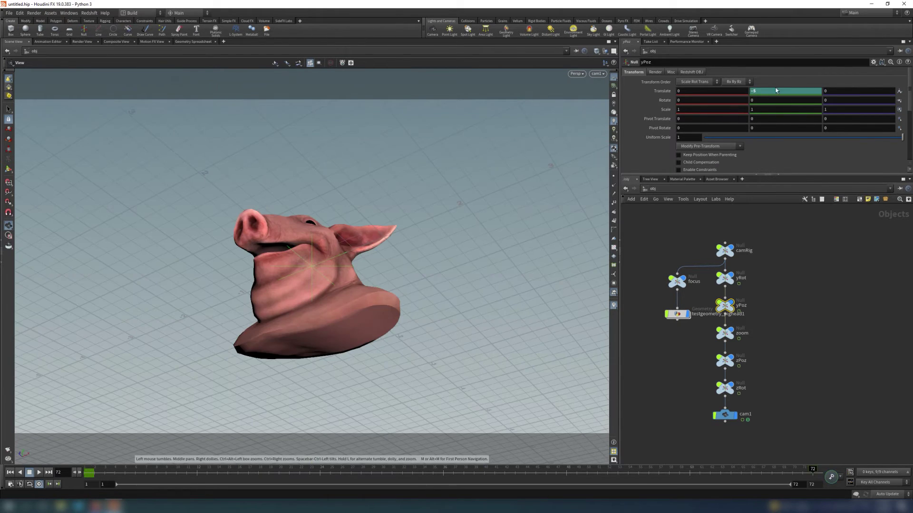
pyautogui.write('0')
pyautogui.press('Return')
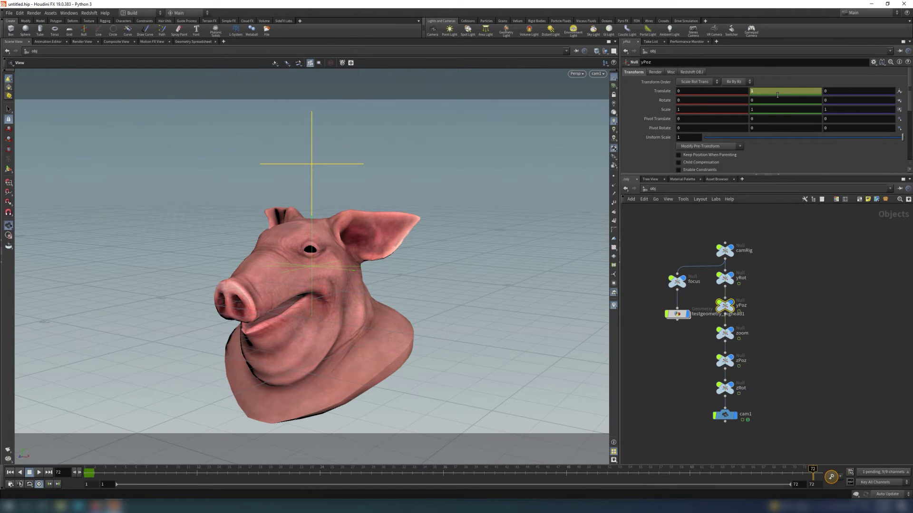
# Step: Try out height changes on the focus and yPoz nulls
pyautogui.click(678, 282)
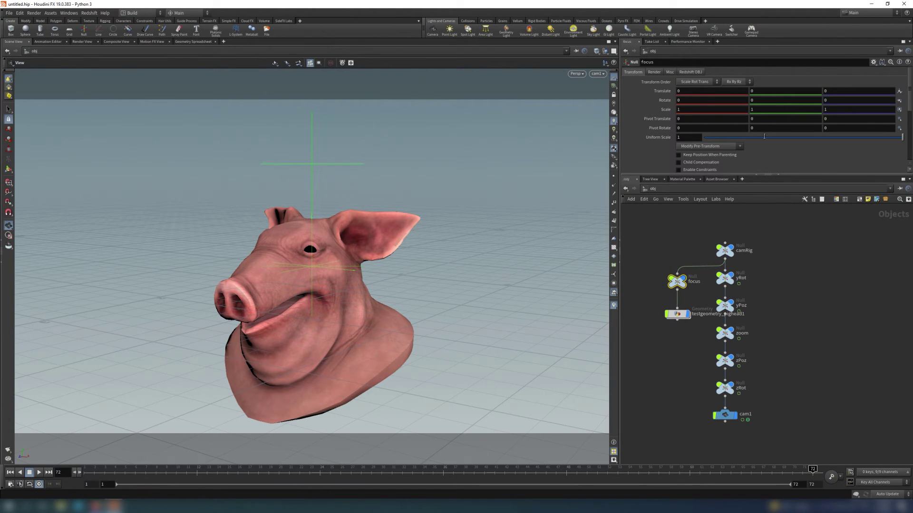
pyautogui.moveTo(770, 91)
pyautogui.mouseDown(button='middle')
pyautogui.moveTo(806, 101)
pyautogui.moveTo(771, 90)
pyautogui.mouseUp(button='middle')
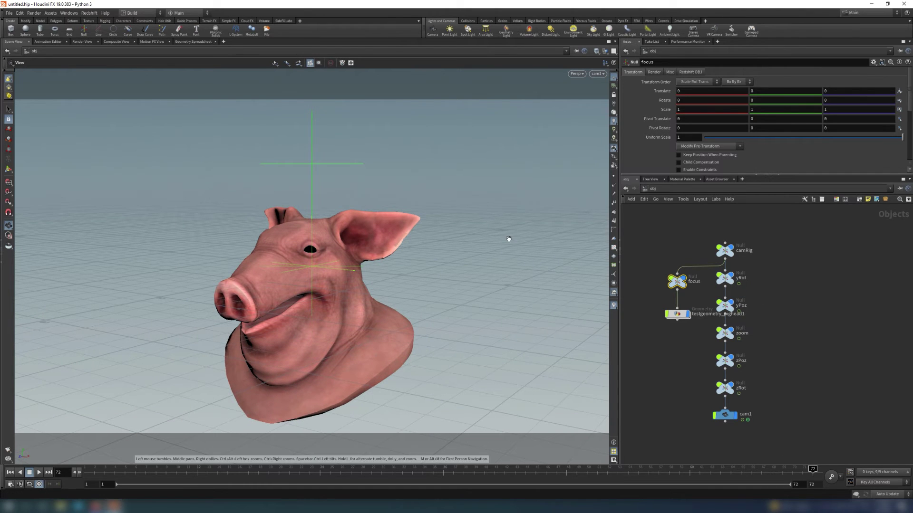
pyautogui.click(725, 306)
pyautogui.moveTo(773, 99); pyautogui.dragTo(770, 85, button='middle')
pyautogui.click(678, 281)
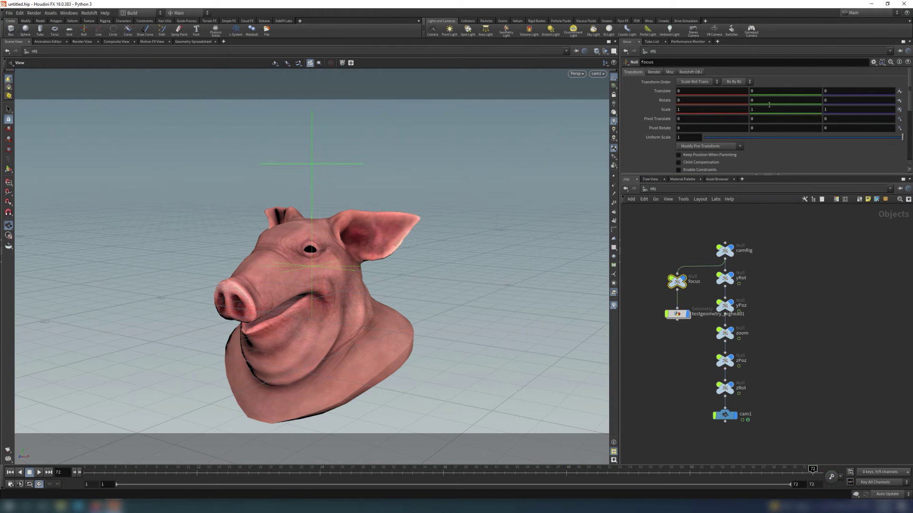
# Step: Play back the 72-frame camera animation, then pick Camera from the node search
pyautogui.click(12, 472)
pyautogui.click(39, 472)
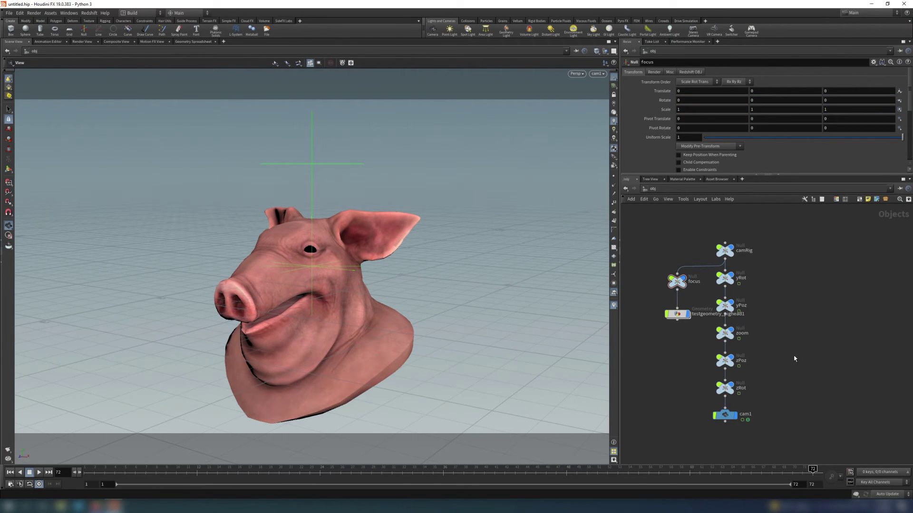
pyautogui.press('Tab')
pyautogui.write('cam')
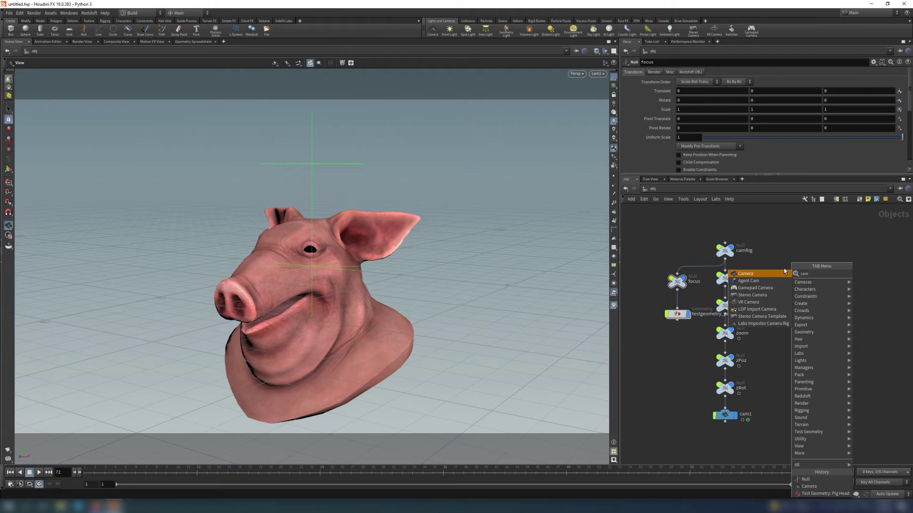
pyautogui.click(779, 276)
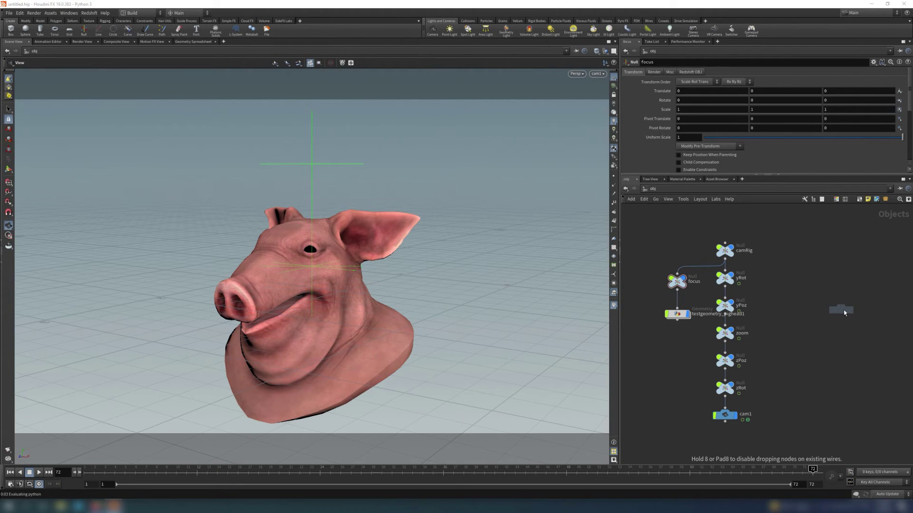
# Step: Place cam2 and add a constraints network inside it
pyautogui.click(844, 311)
pyautogui.doubleClick(844, 312)
pyautogui.press('Tab')
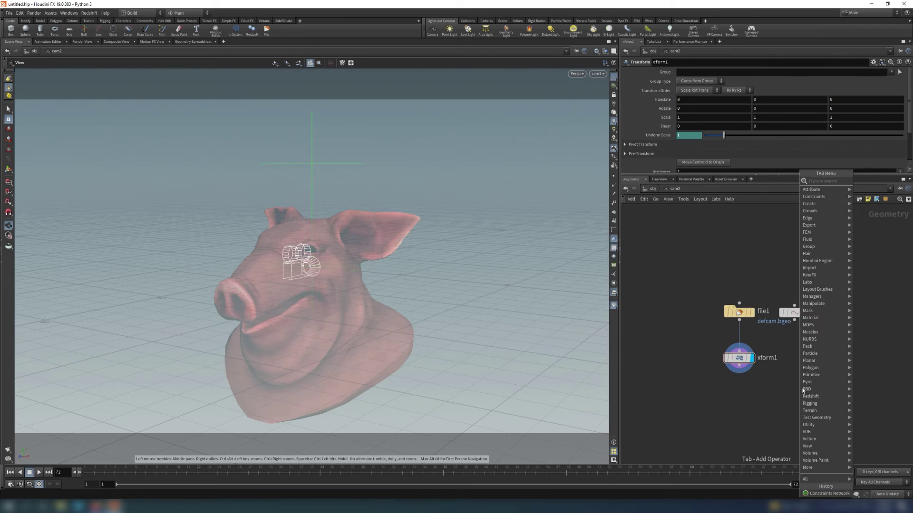
pyautogui.write('const')
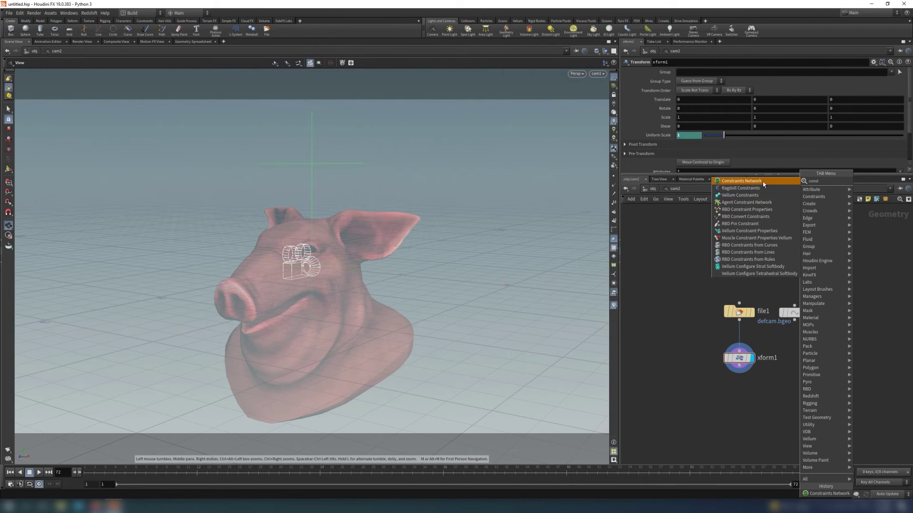
pyautogui.press('Return')
pyautogui.click(785, 335)
# Step: Add an Object constraint targeting /obj/cam1 beside getworldspace
pyautogui.press('Tab')
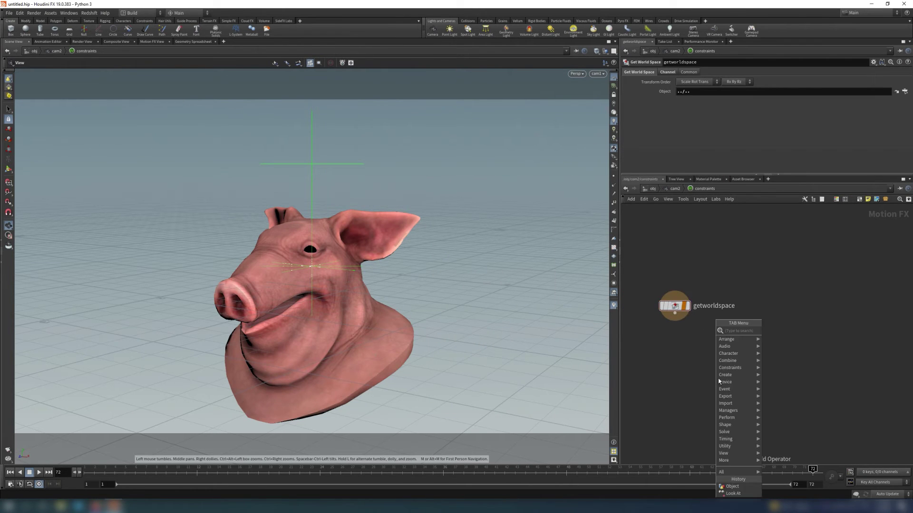
pyautogui.write('object')
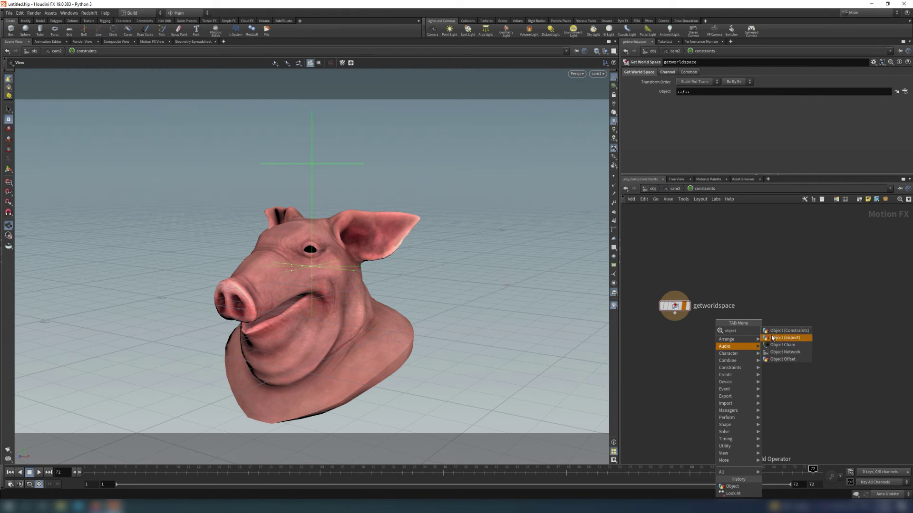
pyautogui.press('Return')
pyautogui.click(774, 360)
pyautogui.moveTo(775, 360)
pyautogui.mouseDown()
pyautogui.moveTo(803, 299)
pyautogui.moveTo(799, 307)
pyautogui.mouseUp()
pyautogui.click(905, 91)
pyautogui.doubleClick(853, 52)
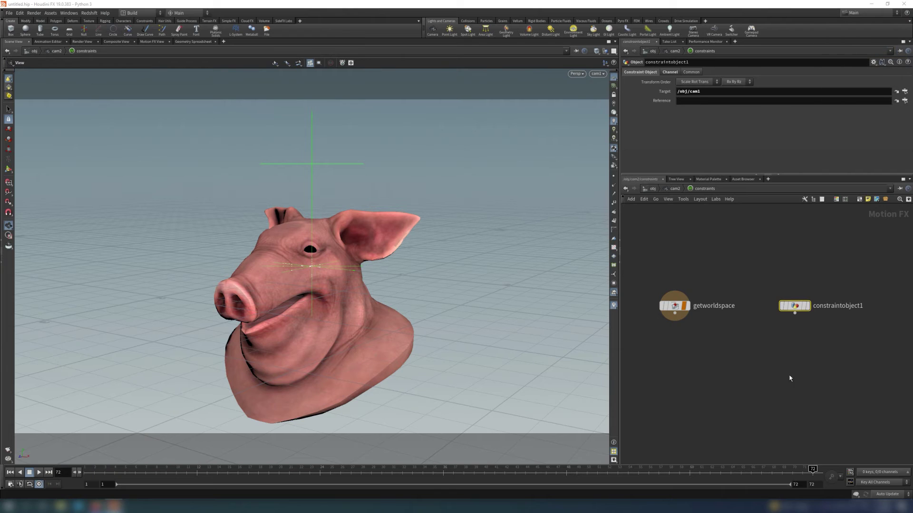
# Step: Add an export node connected below the object constraint
pyautogui.press('Tab')
pyautogui.write('expor')
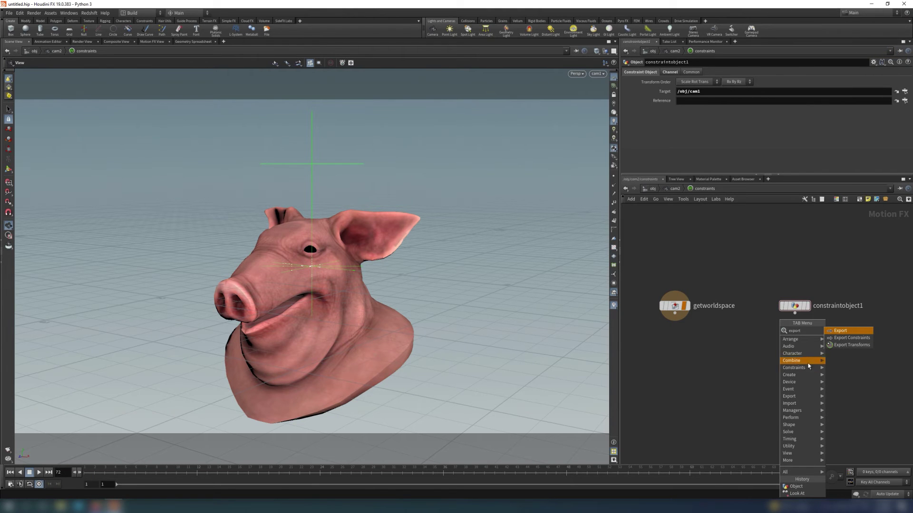
pyautogui.click(840, 331)
pyautogui.click(778, 376)
pyautogui.moveTo(794, 312); pyautogui.dragTo(764, 371)
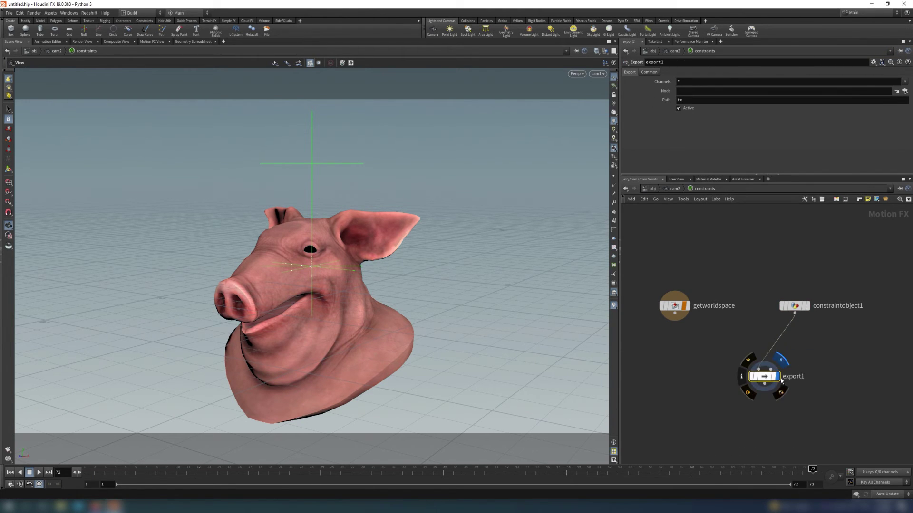
# Step: Look through cam2 at object level and play the animation to its last frame
pyautogui.press('u')
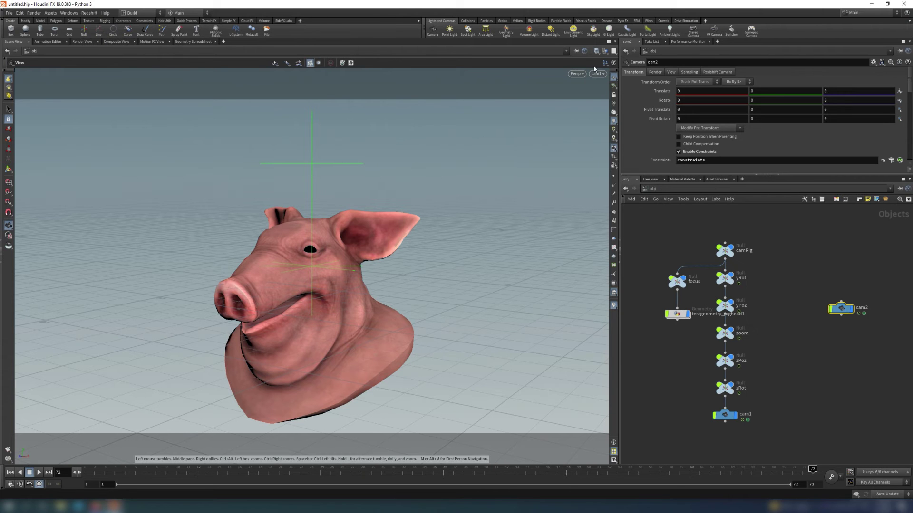
pyautogui.click(597, 74)
pyautogui.click(628, 114)
pyautogui.click(10, 471)
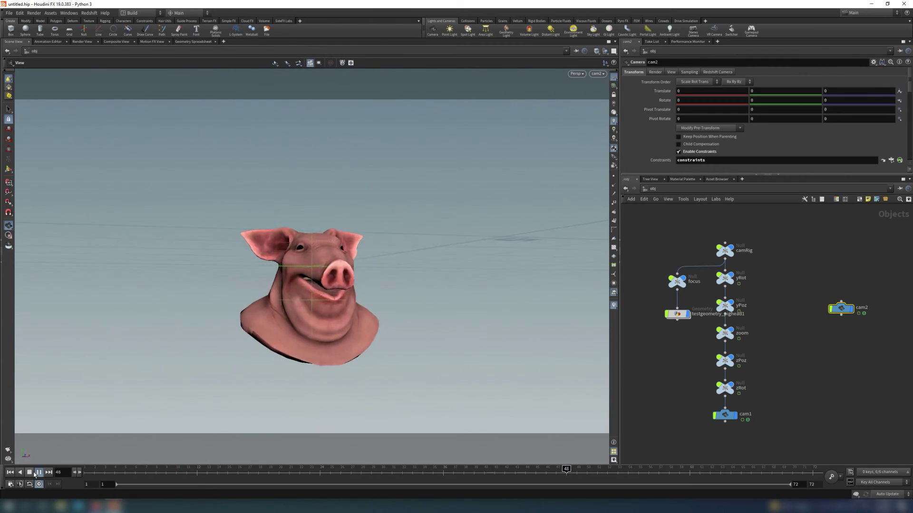
pyautogui.click(30, 472)
pyautogui.click(813, 471)
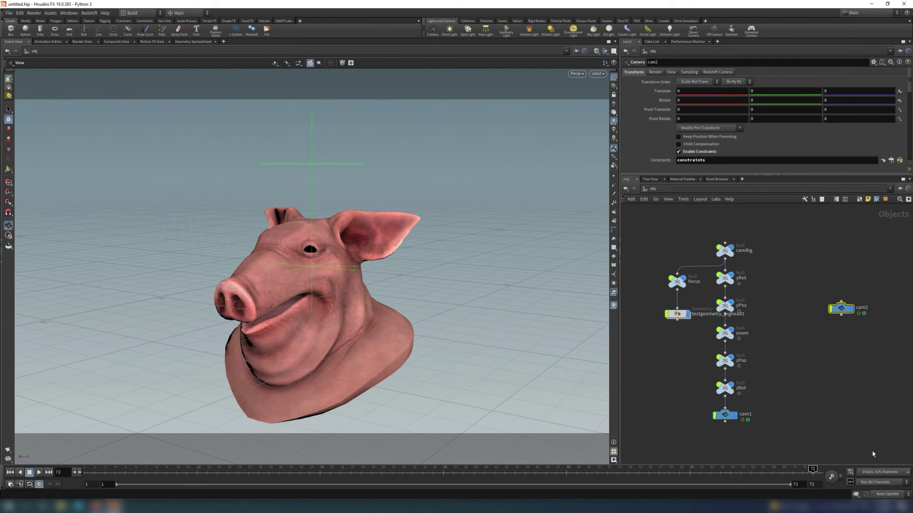
# Step: Bake cam2's constraints into keyframes
pyautogui.click(841, 308)
pyautogui.click(899, 160)
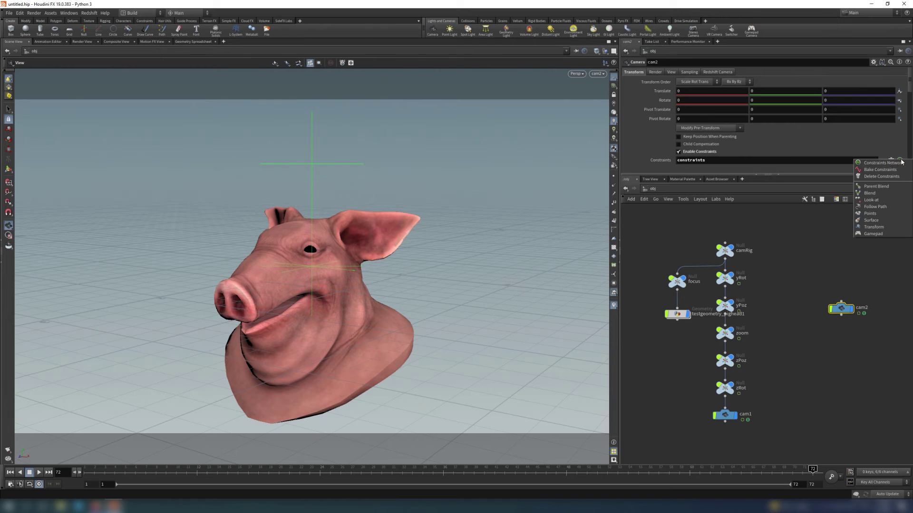
pyautogui.click(882, 170)
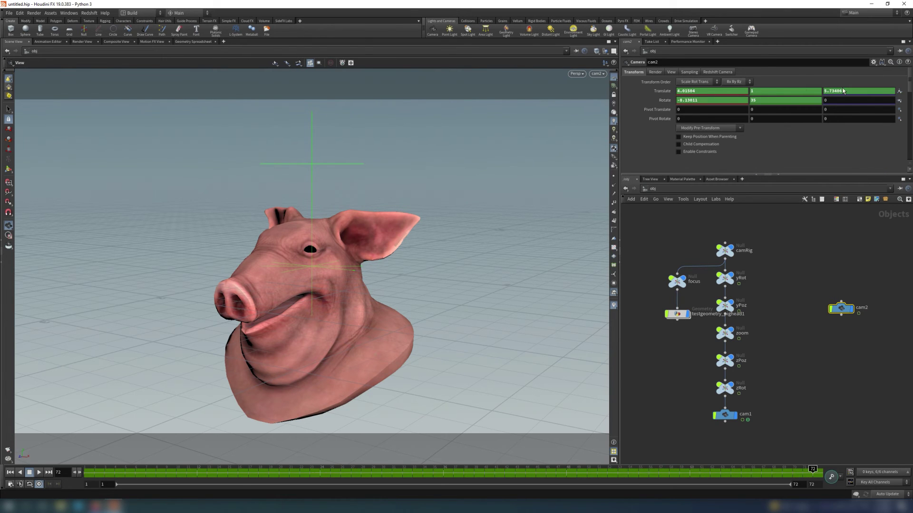
# Step: Check the baked curves in the Animation Editor, then play back to the final frame
pyautogui.click(47, 42)
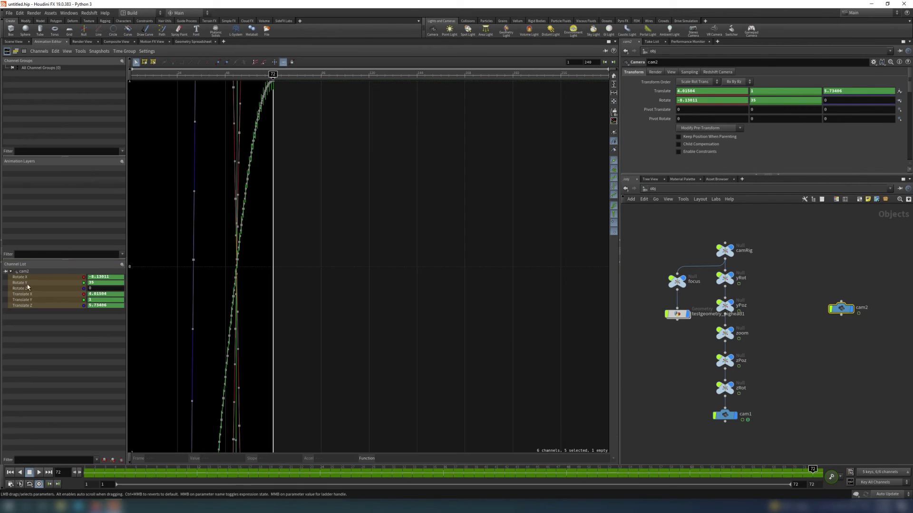
pyautogui.click(17, 41)
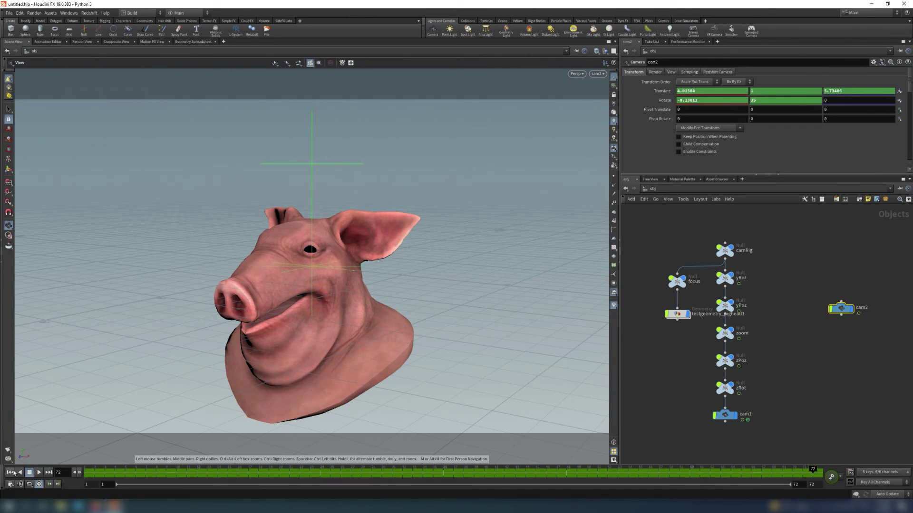
pyautogui.click(40, 472)
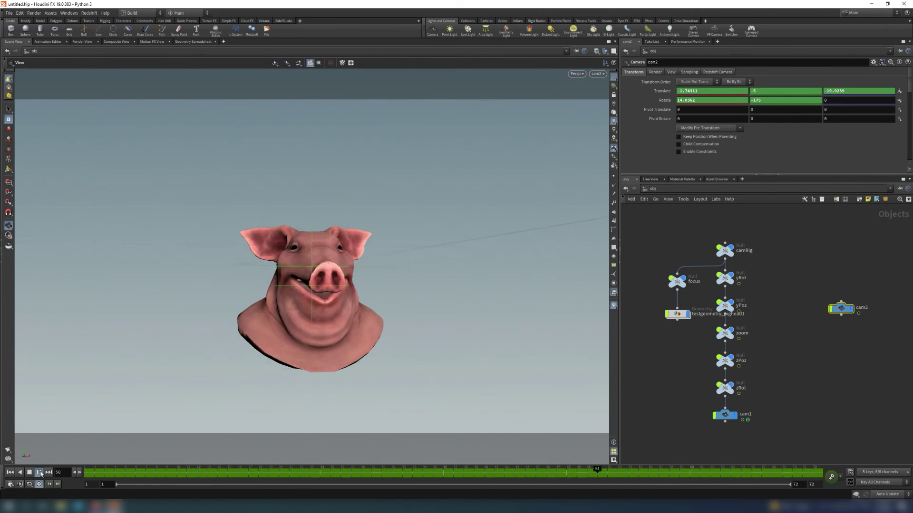
pyautogui.click(40, 472)
pyautogui.click(48, 472)
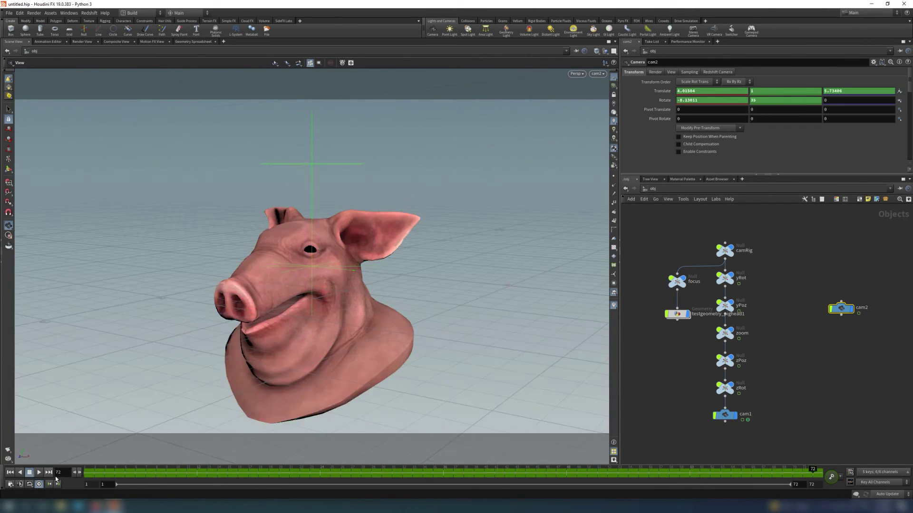
# Step: Delete every node except cam2 and select cam2
pyautogui.moveTo(656, 235); pyautogui.dragTo(774, 446)
pyautogui.press('Delete')
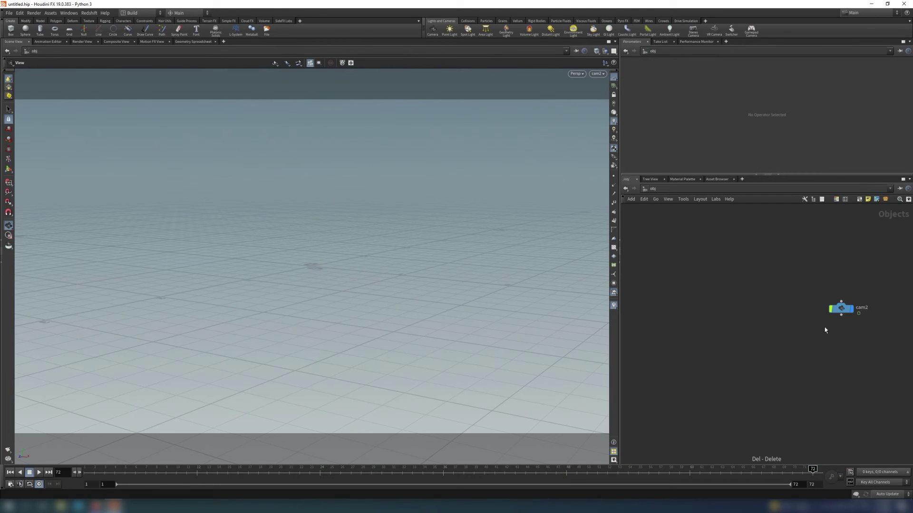
pyautogui.click(843, 308)
# Step: Export cam2 as Filmbox FBX cam_bake_002.fbx over the full frame range
pyautogui.click(9, 13)
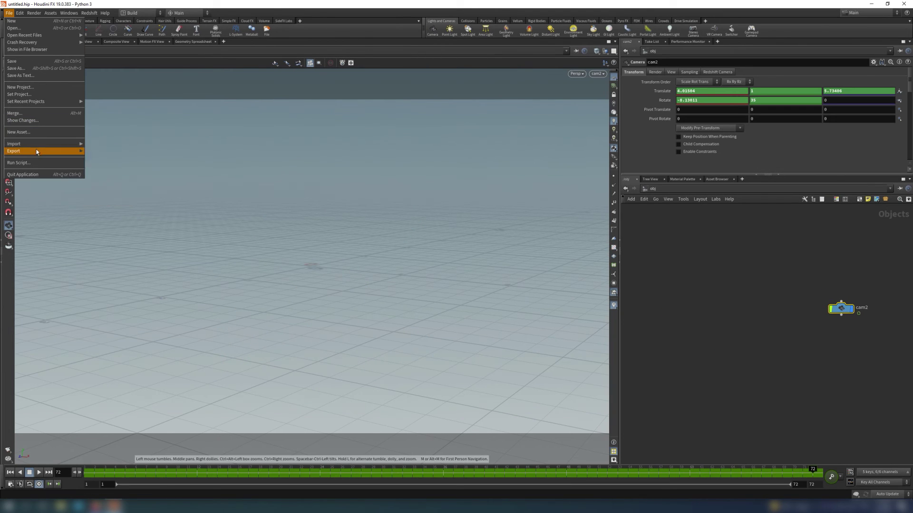
pyautogui.click(100, 159)
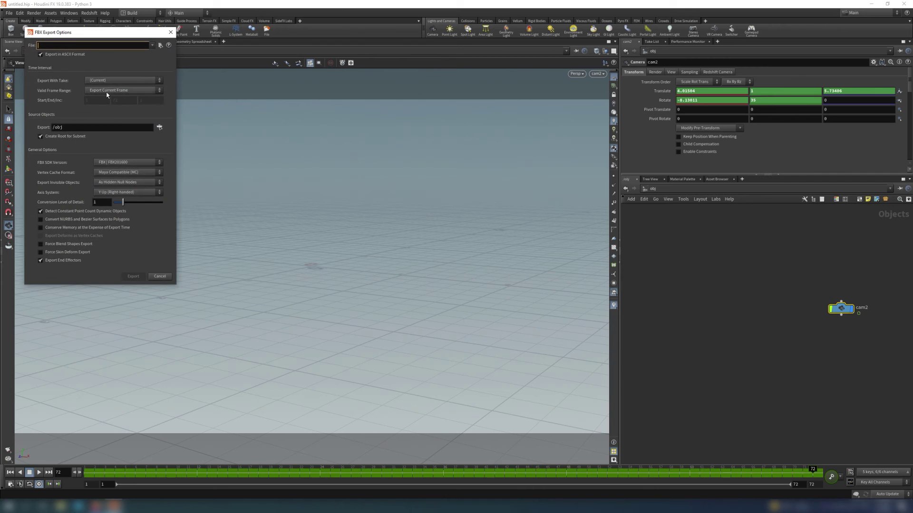
pyautogui.click(107, 90)
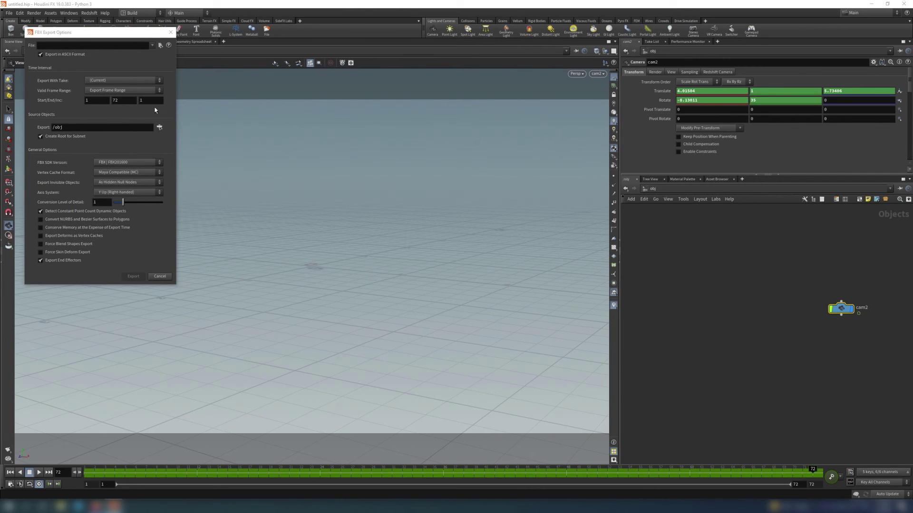
pyautogui.click(160, 45)
pyautogui.write('cam_bake')
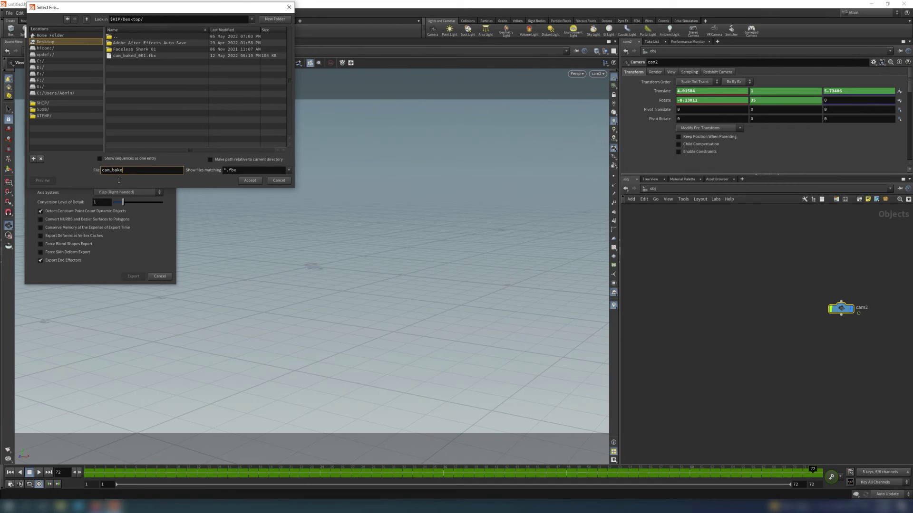
pyautogui.write('_002.fbx')
pyautogui.click(246, 180)
pyautogui.click(134, 276)
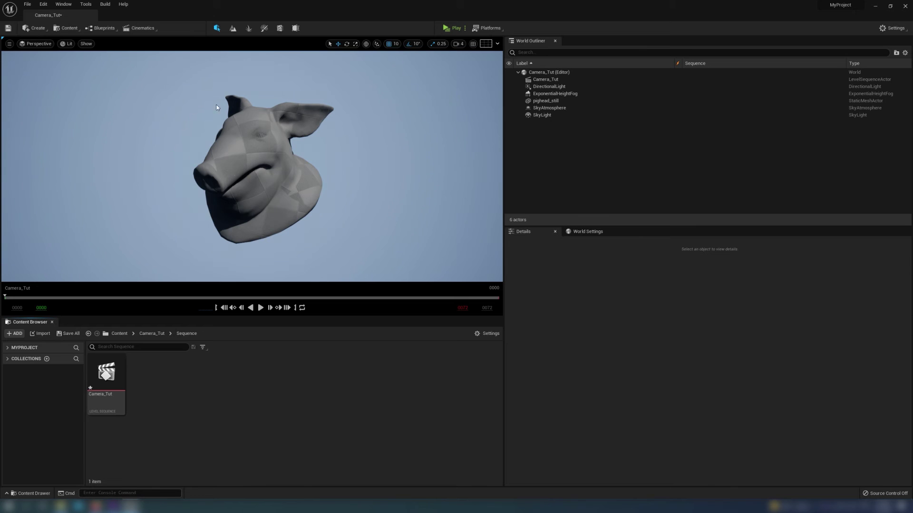
# Step: Add a level sequence saved as Camera_Tut and bring Sequencer back into view
pyautogui.click(143, 27)
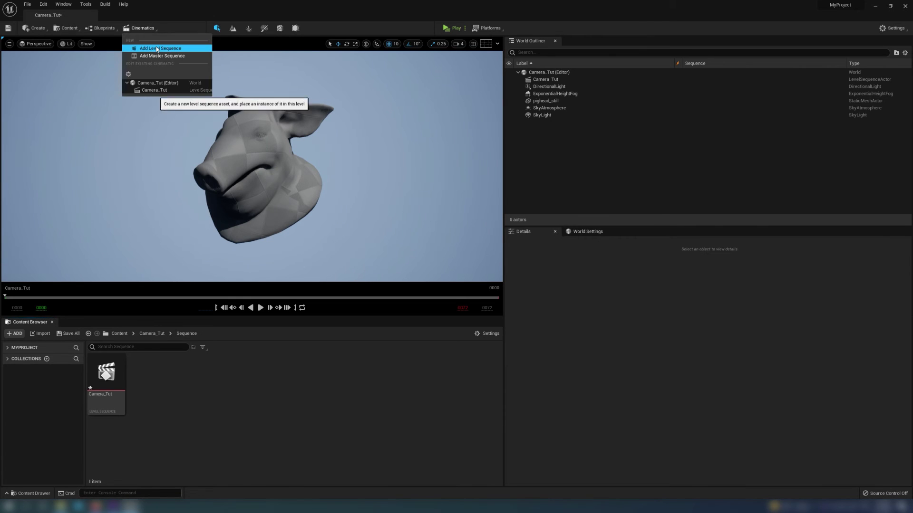
pyautogui.click(157, 49)
pyautogui.click(639, 359)
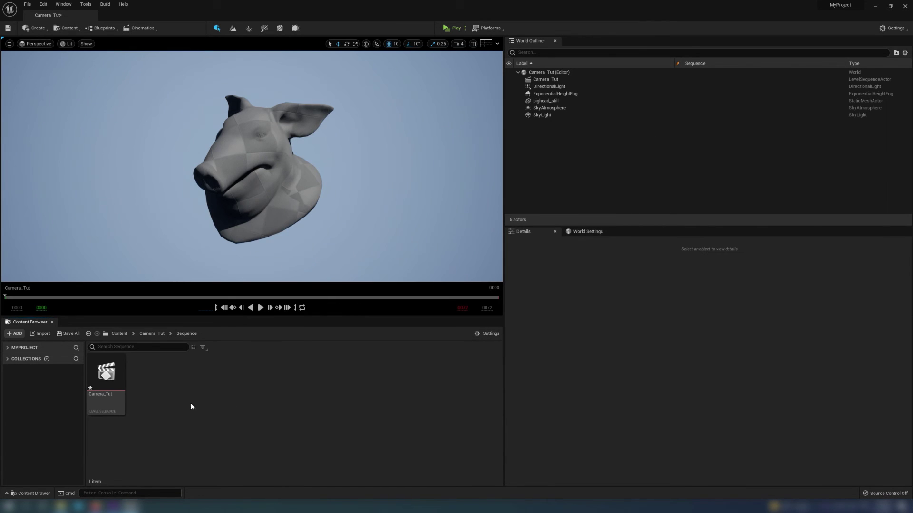
pyautogui.click(105, 378)
pyautogui.click(93, 481)
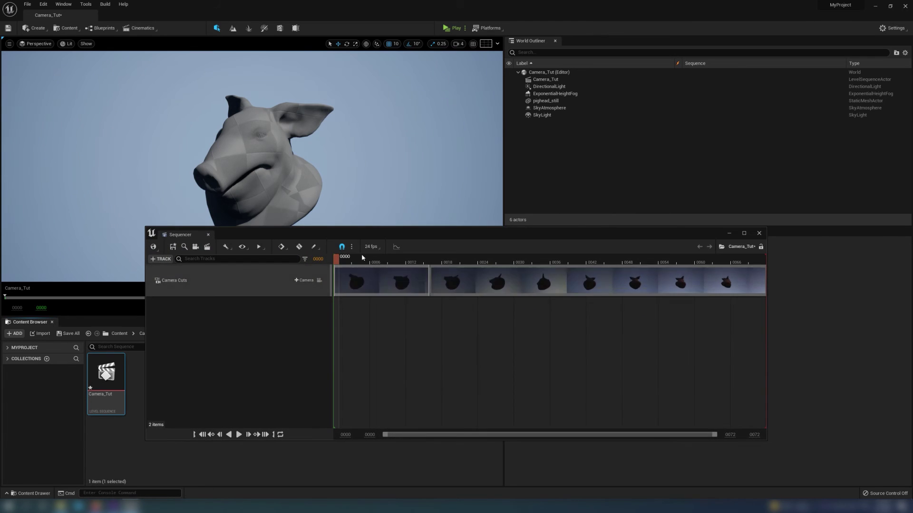
# Step: Add a Cine Camera Actor to the level
pyautogui.moveTo(359, 227); pyautogui.dragTo(350, 282)
pyautogui.click(34, 28)
pyautogui.moveTo(49, 64)
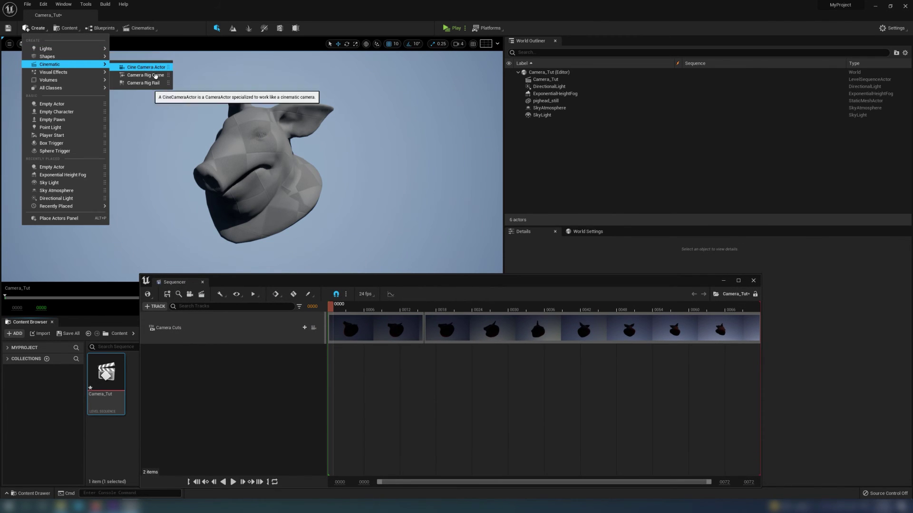
pyautogui.click(147, 67)
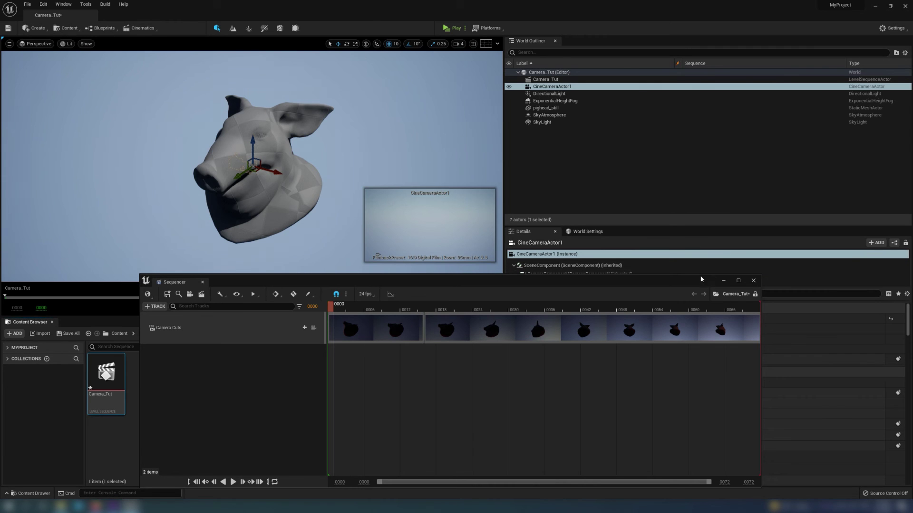
# Step: Drag CineCameraActor1 from the World Outliner into the Camera_Tut track list
pyautogui.moveTo(697, 278); pyautogui.dragTo(423, 198)
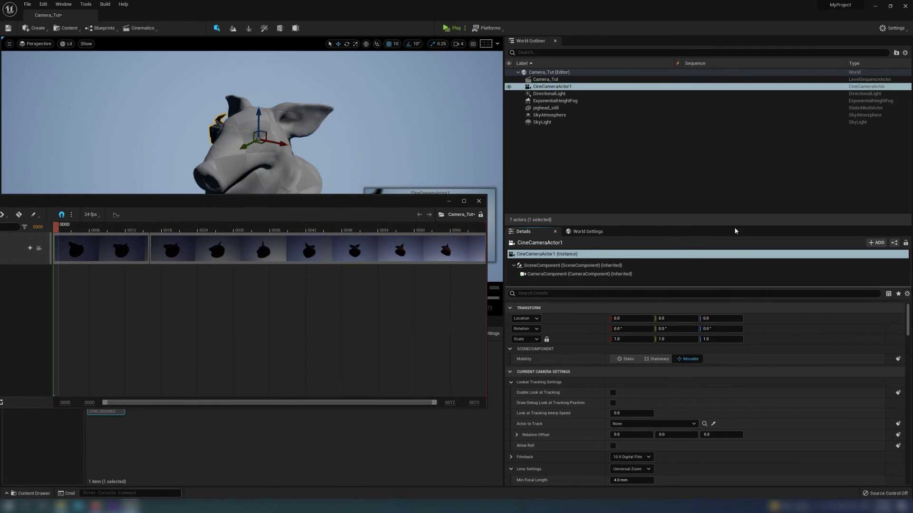
pyautogui.moveTo(372, 202); pyautogui.dragTo(684, 223)
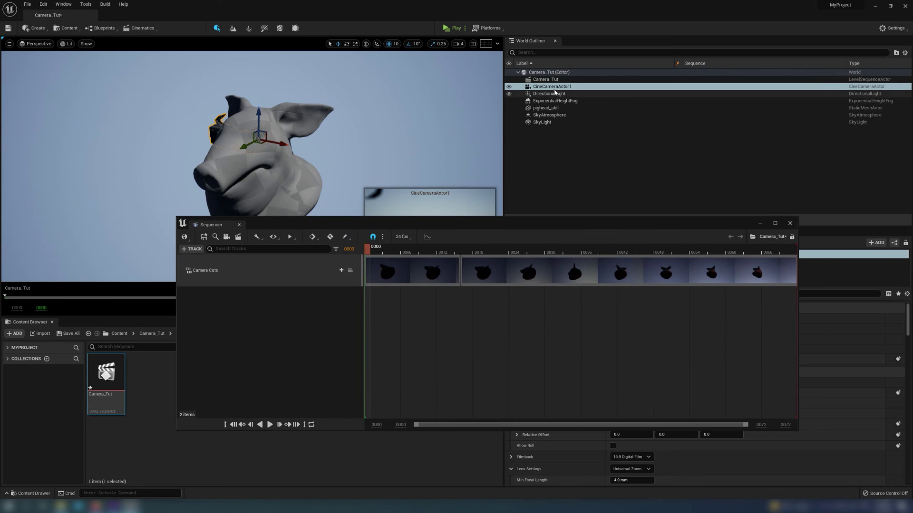
pyautogui.moveTo(550, 87); pyautogui.dragTo(291, 324)
pyautogui.moveTo(222, 301); pyautogui.dragTo(223, 301)
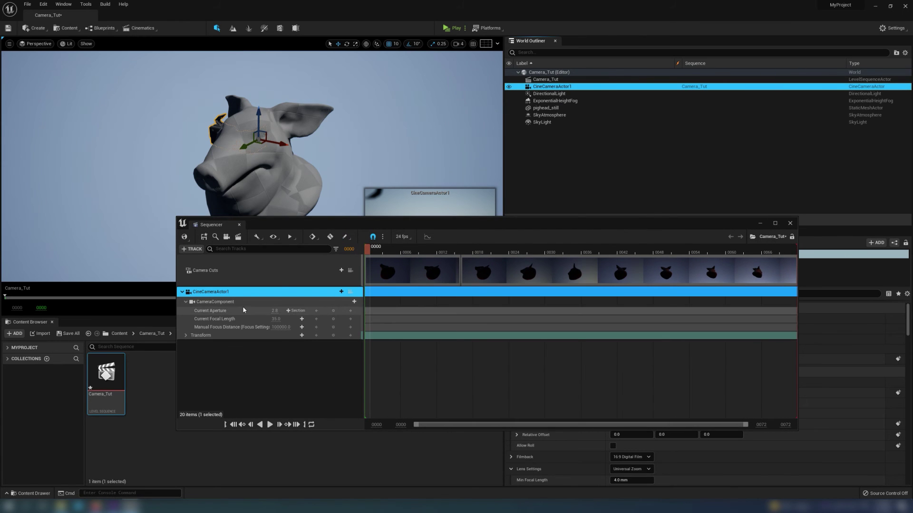
# Step: Import cam_bake_002.fbx onto the CineCameraActor1 track
pyautogui.rightClick(208, 295)
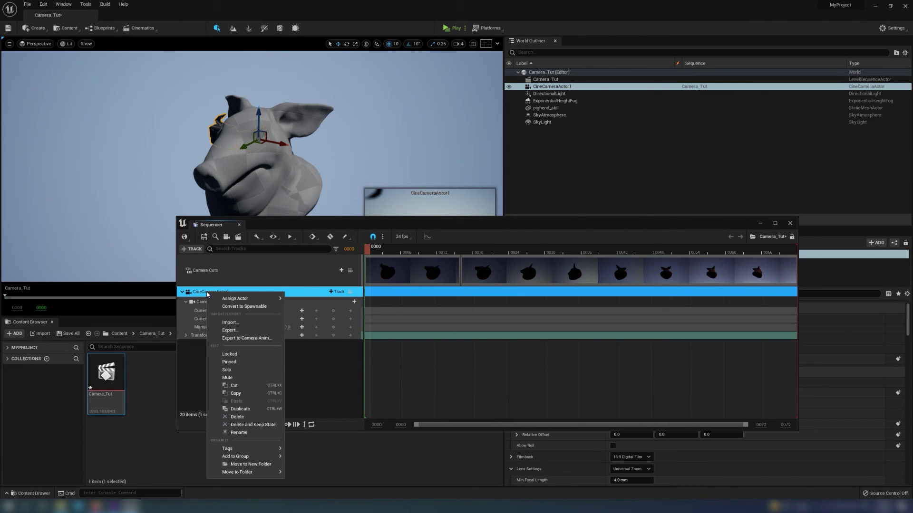
pyautogui.click(230, 323)
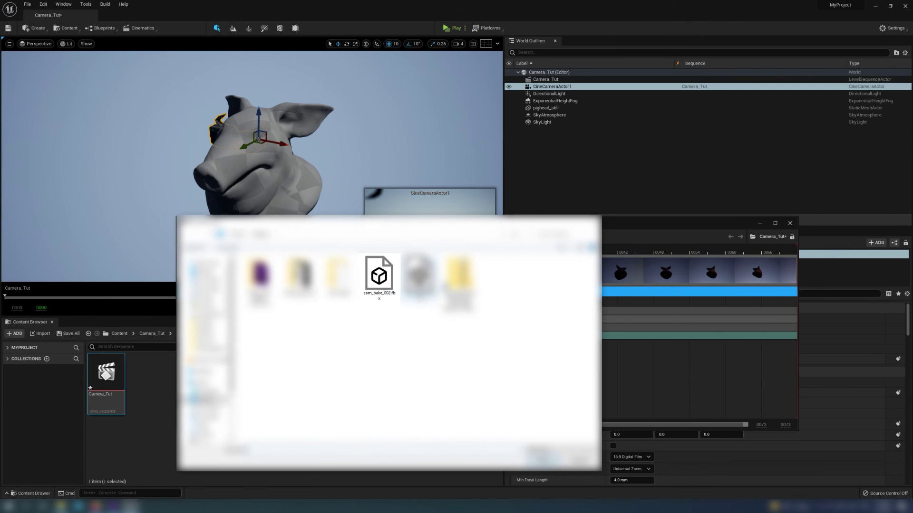
pyautogui.doubleClick(378, 275)
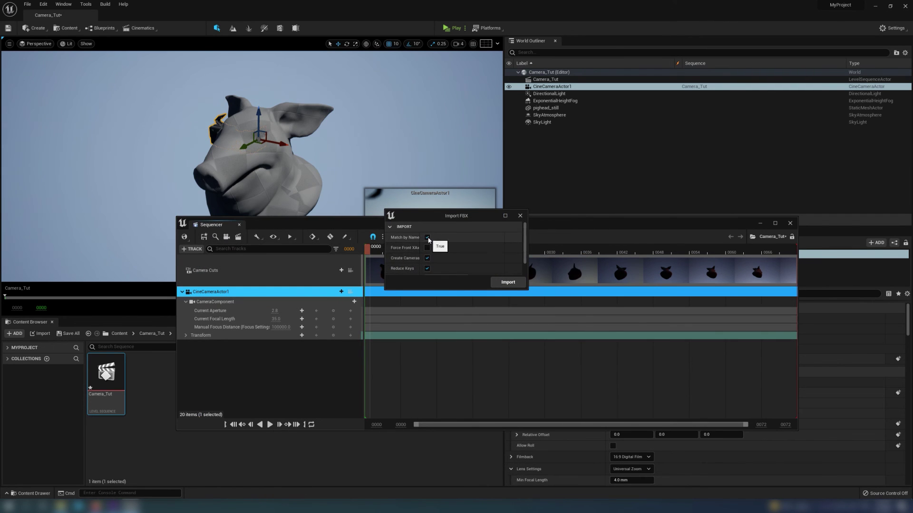
pyautogui.scroll(-1, 445, 258)
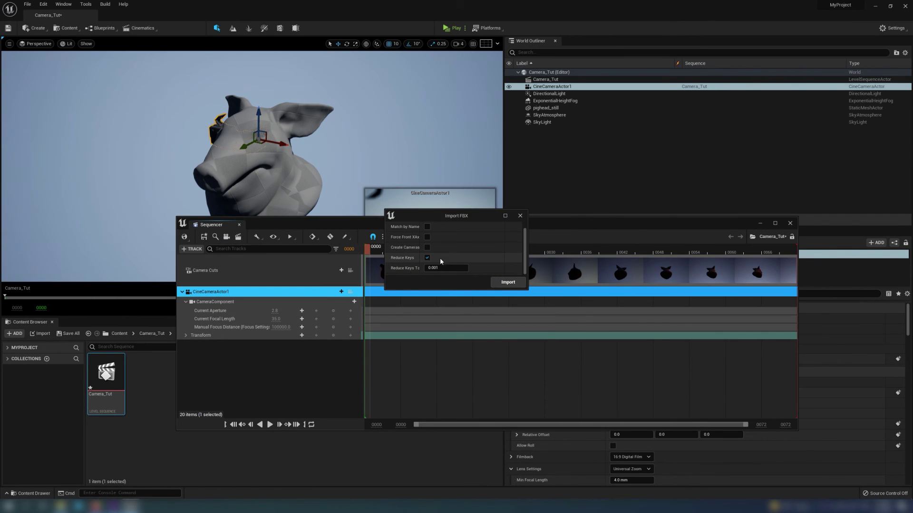
pyautogui.click(508, 282)
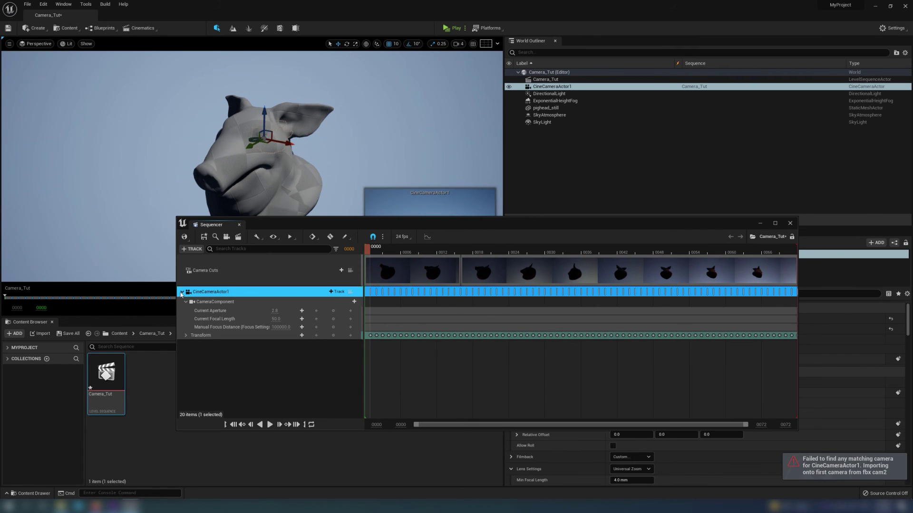
# Step: Expand the Transform and rotation channels and lock the viewport to CineCameraActor1
pyautogui.click(186, 335)
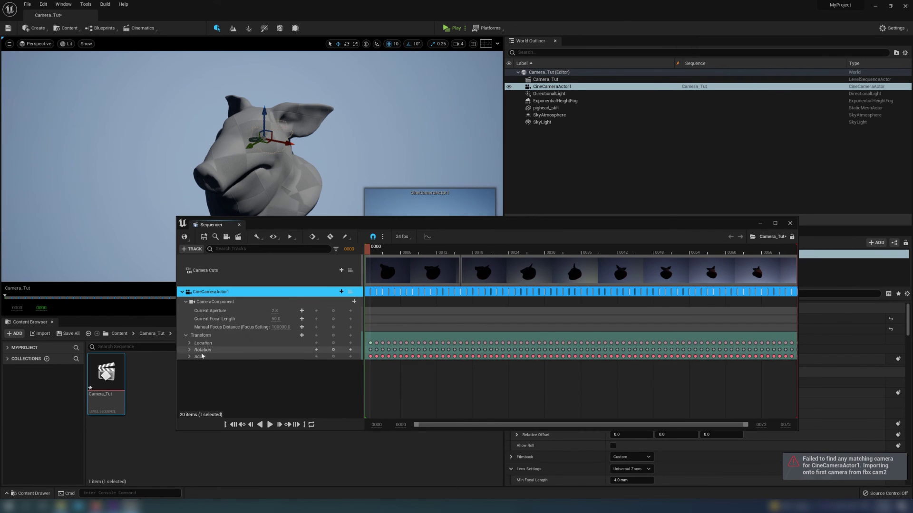
pyautogui.click(190, 350)
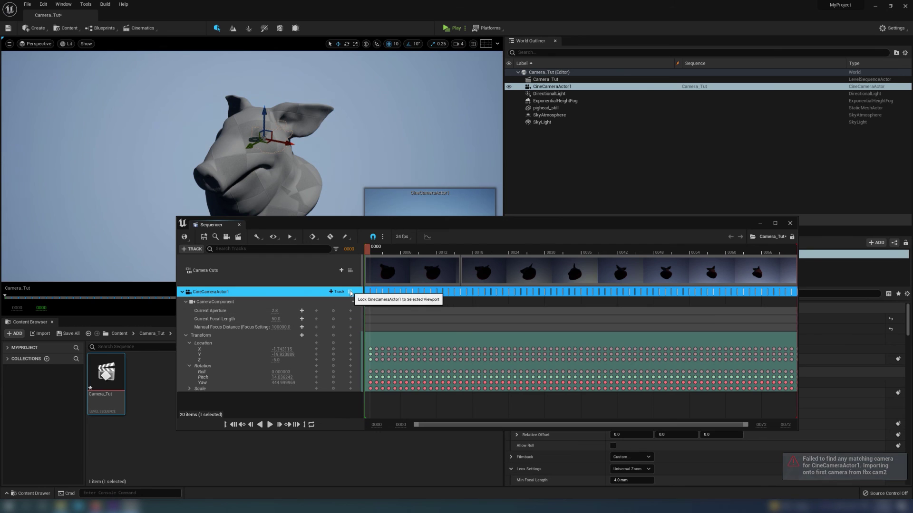
pyautogui.click(350, 291)
# Step: Close Sequencer, preview the shot, and add an empty Actor to the level
pyautogui.click(761, 223)
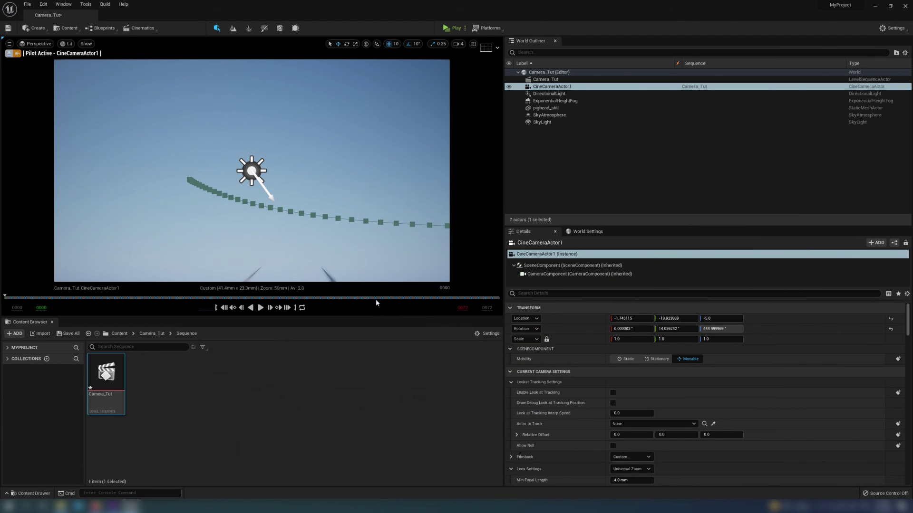
pyautogui.click(261, 308)
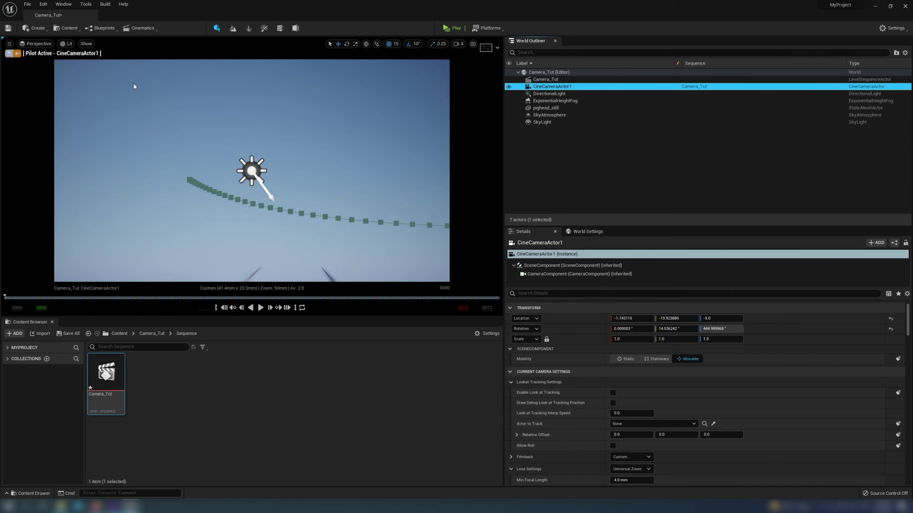
pyautogui.click(34, 28)
pyautogui.click(52, 104)
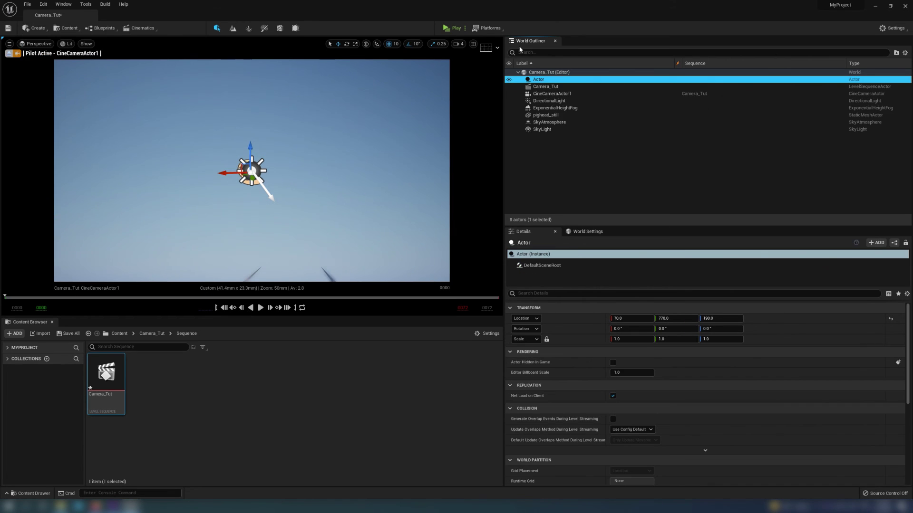
# Step: Parent CineCameraActor1 under Actor, scale Actor to 100, and play the shot
pyautogui.click(556, 93)
pyautogui.moveTo(542, 81); pyautogui.dragTo(538, 79)
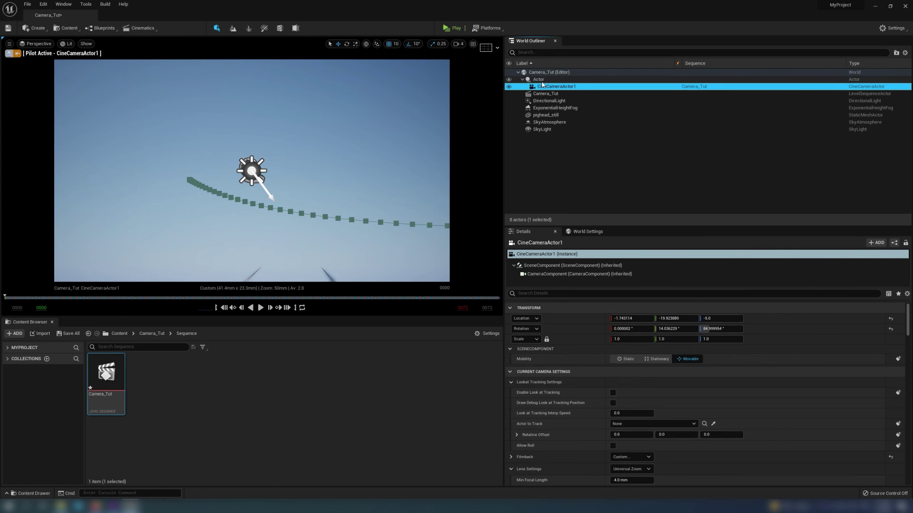
pyautogui.click(538, 79)
pyautogui.click(630, 339)
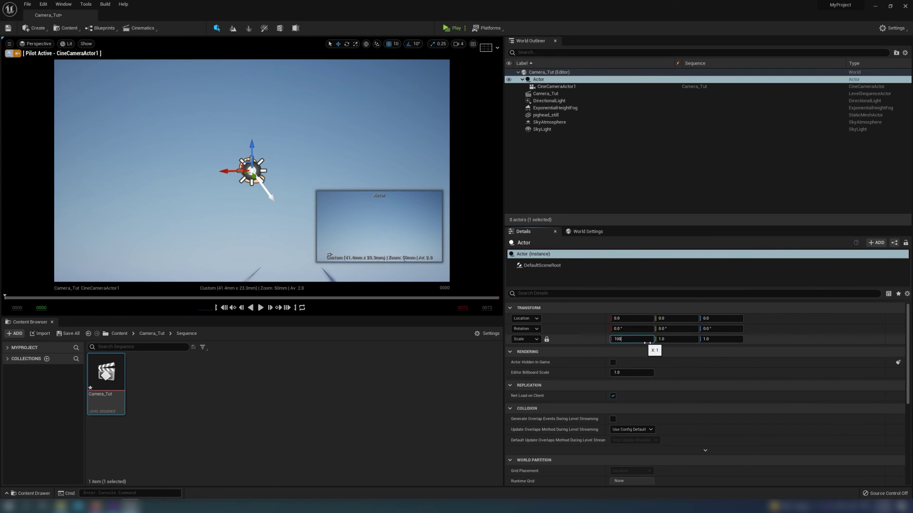
pyautogui.write('100')
pyautogui.press('Return')
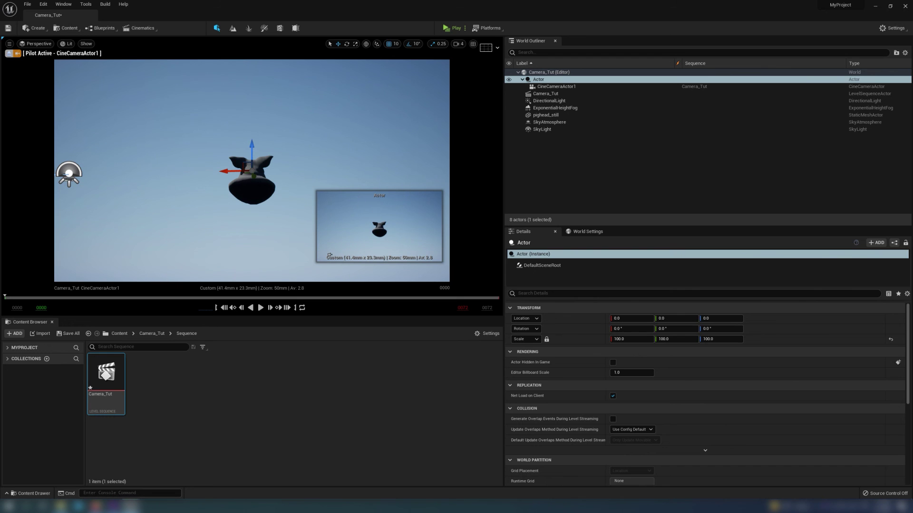
pyautogui.click(305, 176)
pyautogui.click(261, 307)
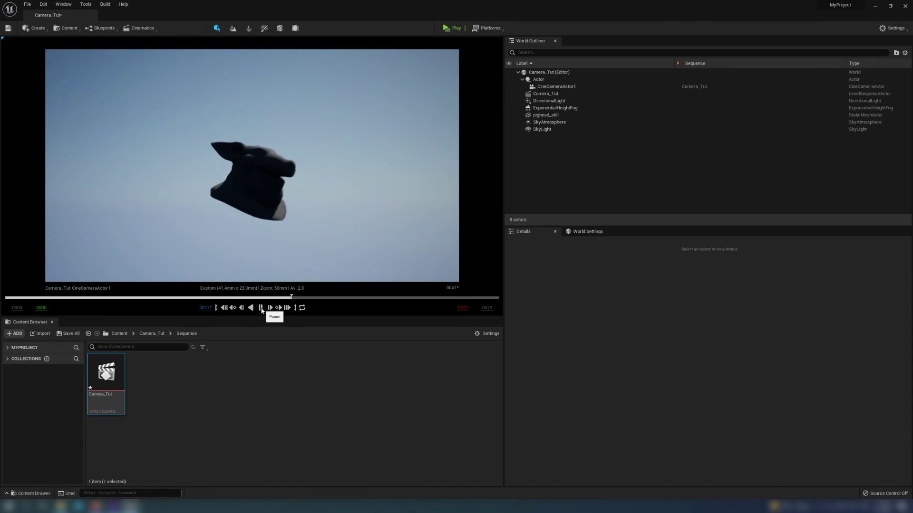
# Step: Jump to the final frame and add CineCameraActor1 to the Camera Cuts track
pyautogui.click(288, 307)
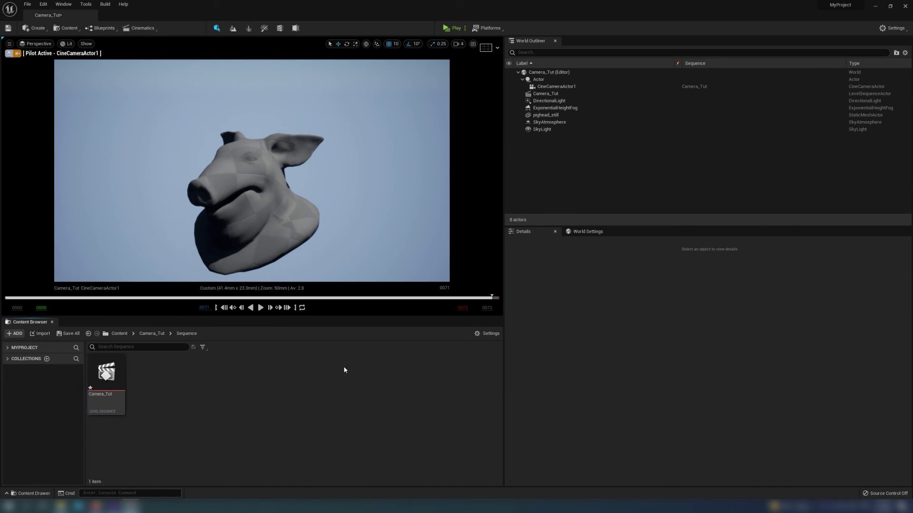
pyautogui.click(136, 508)
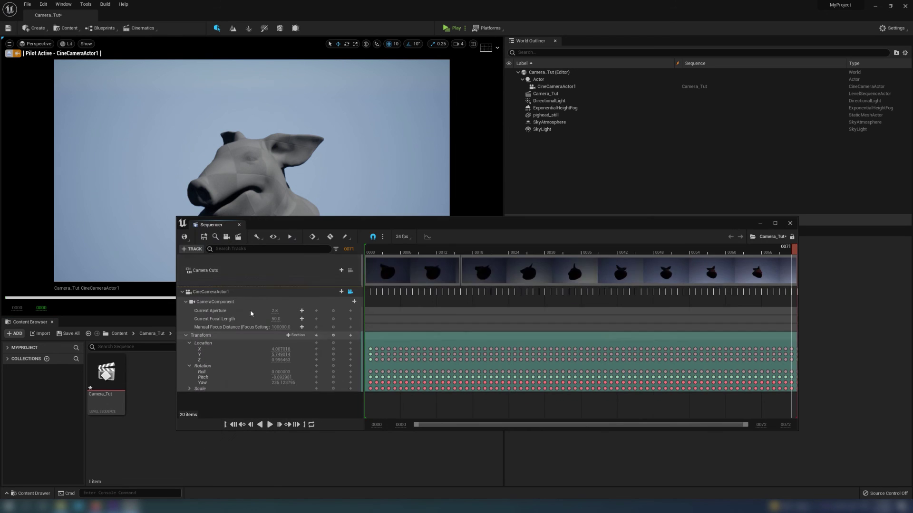
pyautogui.click(339, 271)
pyautogui.click(399, 300)
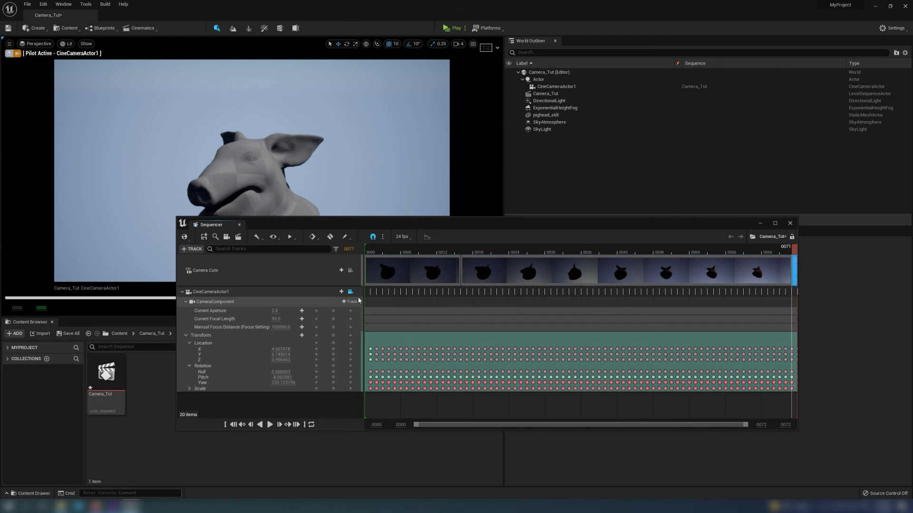
pyautogui.click(759, 223)
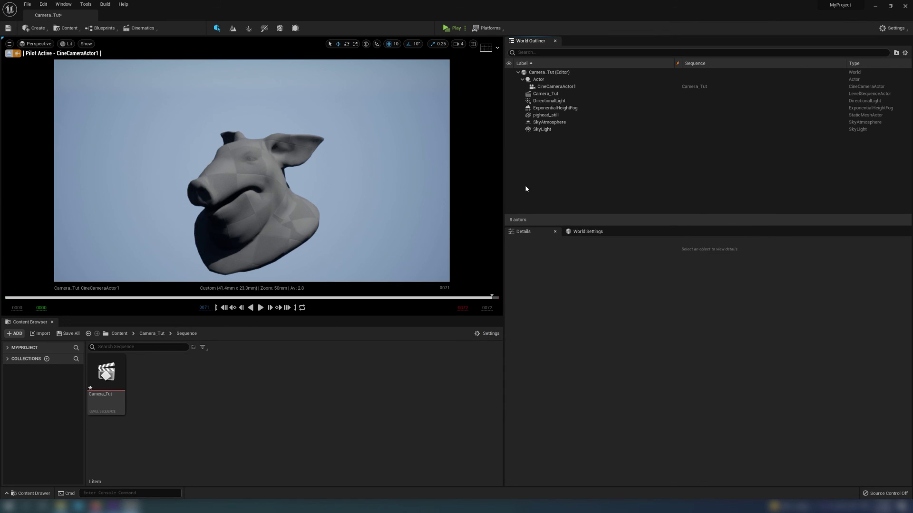